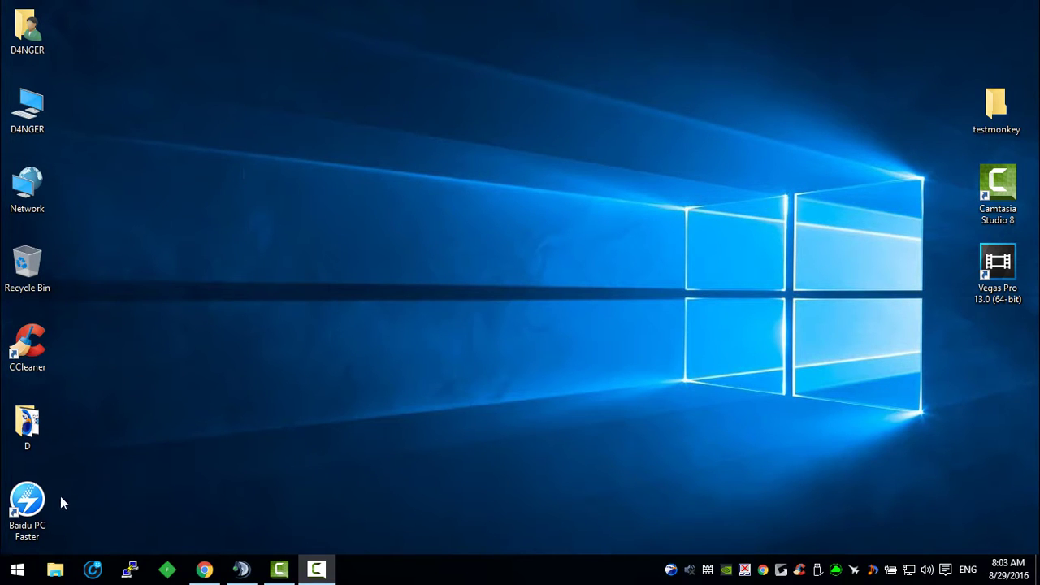
Launch Baidu PC Faster and allow it to start at computer startup, with the prompt set not to ask again.
click(306, 82)
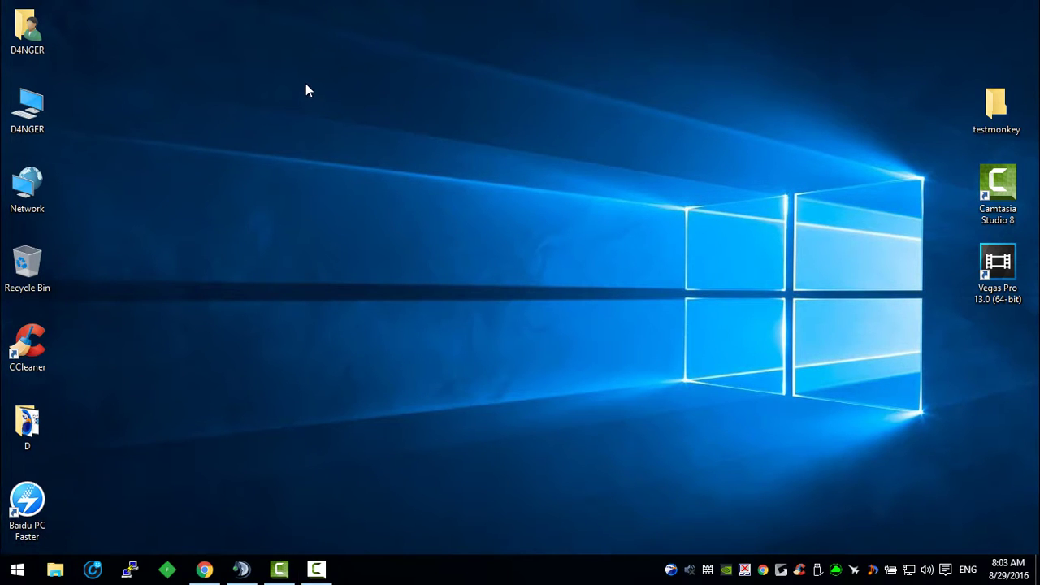
click(330, 128)
click(46, 503)
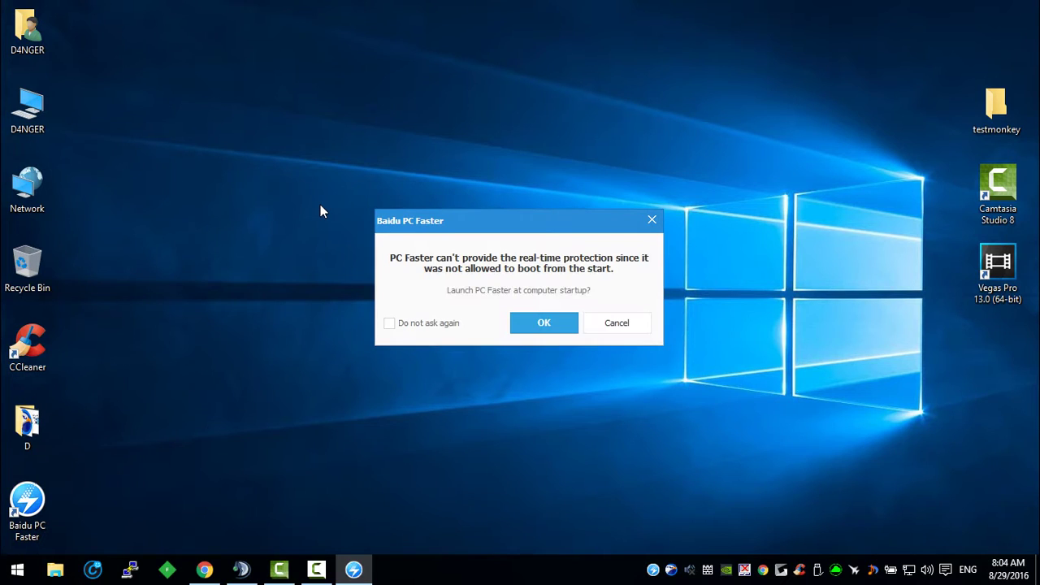
click(418, 327)
click(545, 325)
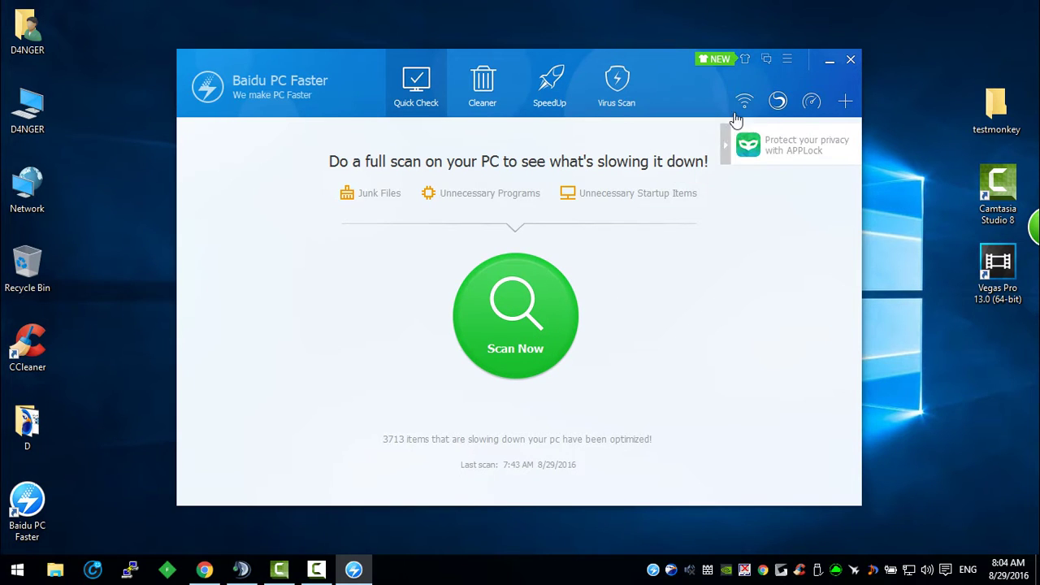
Release memory with the FasterNow tool and close its window.
click(811, 102)
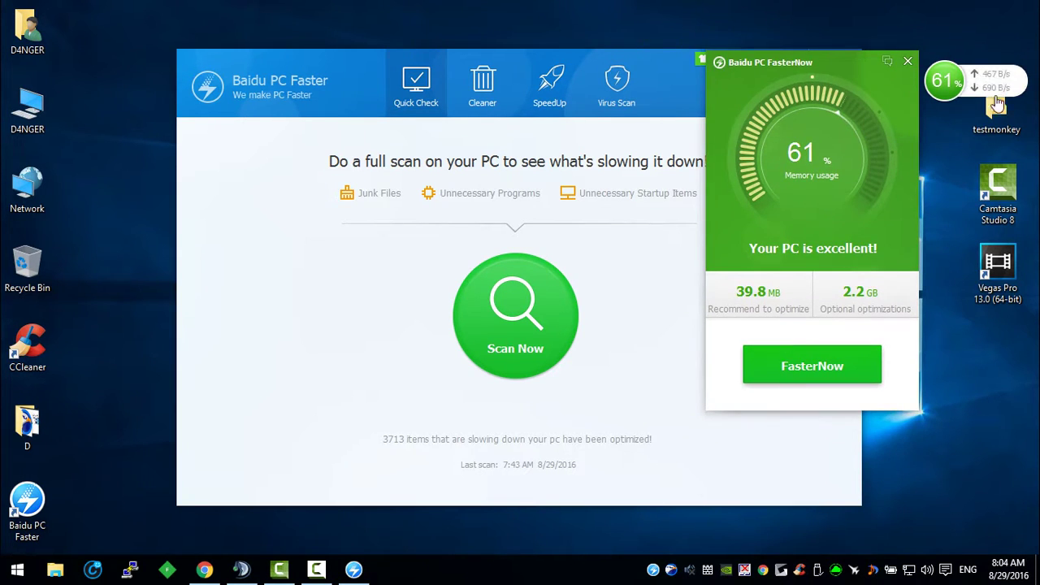
click(834, 364)
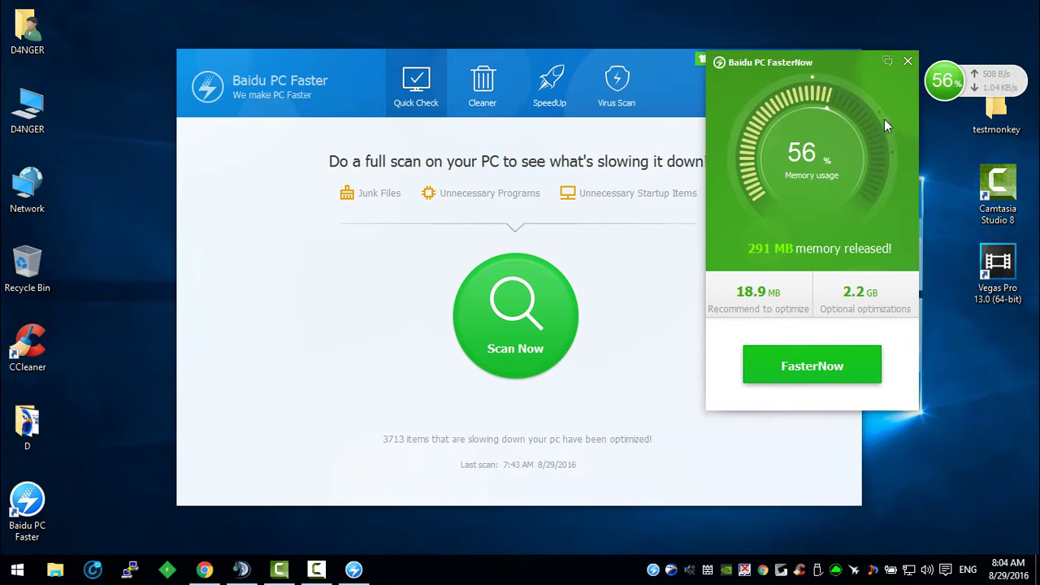
click(908, 61)
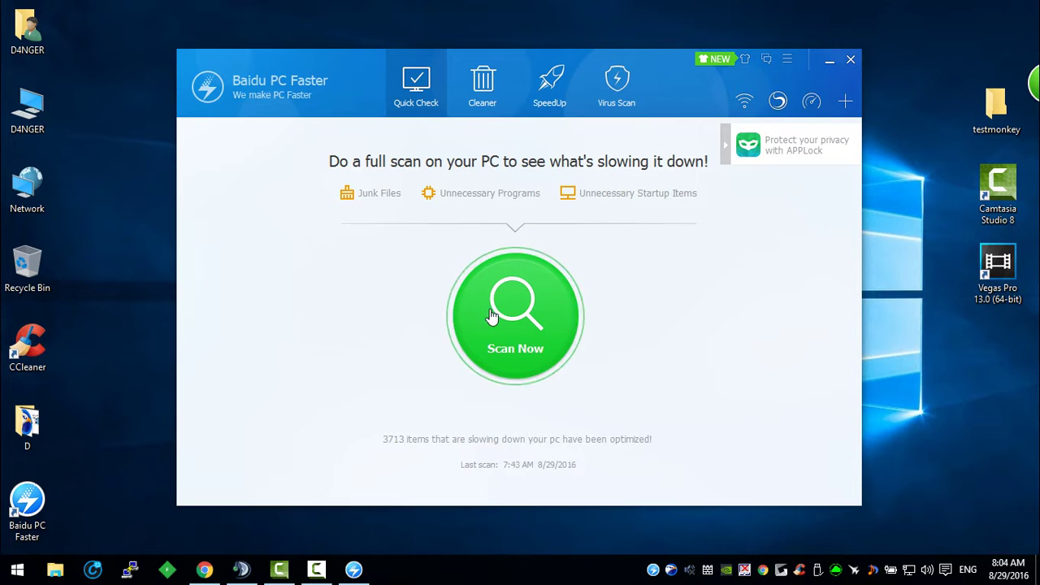
View the Cleaner's Software Uninstaller program list and close it.
click(487, 91)
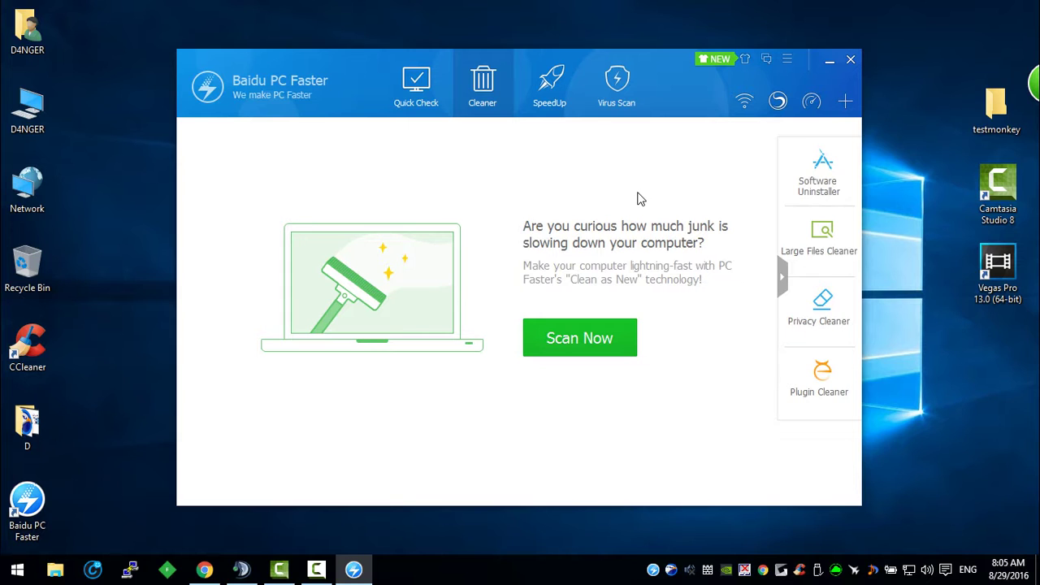
click(817, 182)
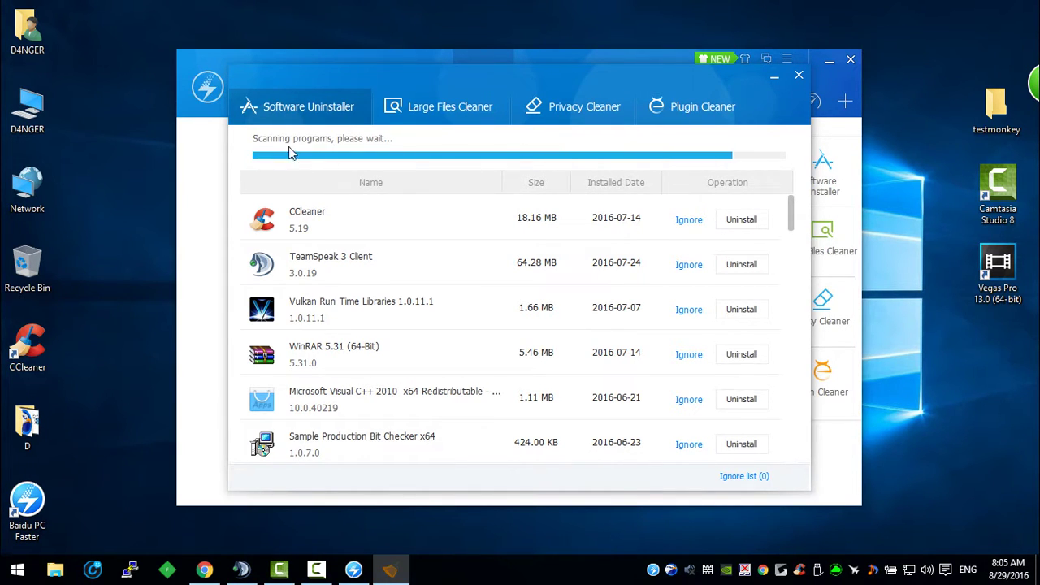
key(Escape)
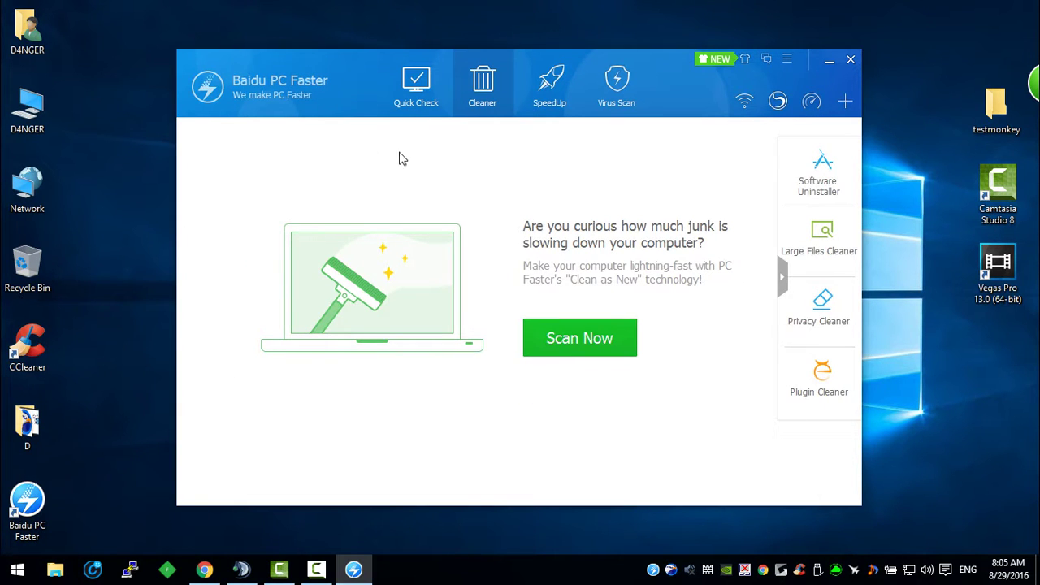
Run the SpeedUp check, optimize the suggested CCleaner startup item and finish the acceleration.
click(533, 99)
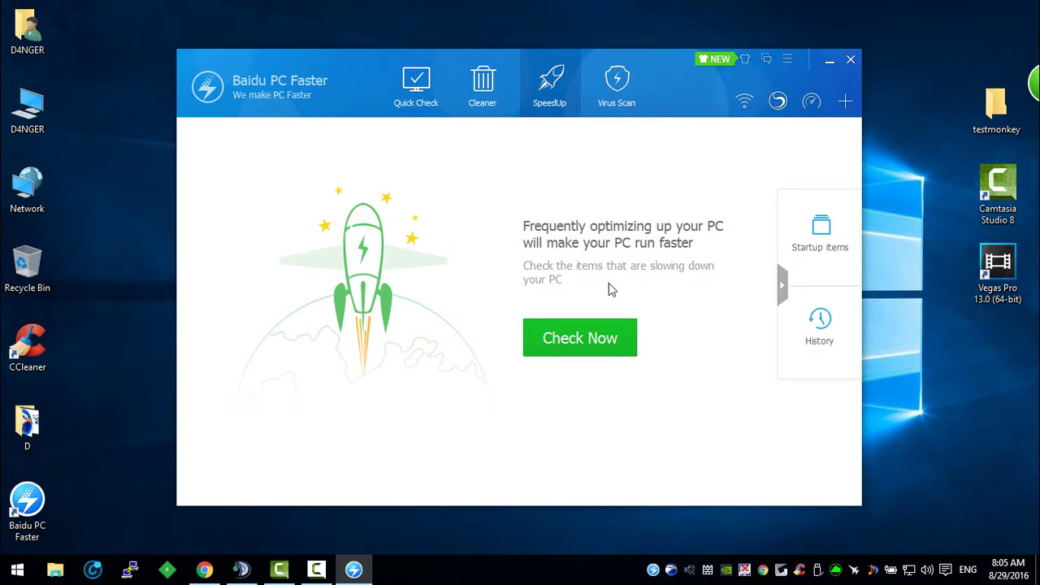
click(564, 343)
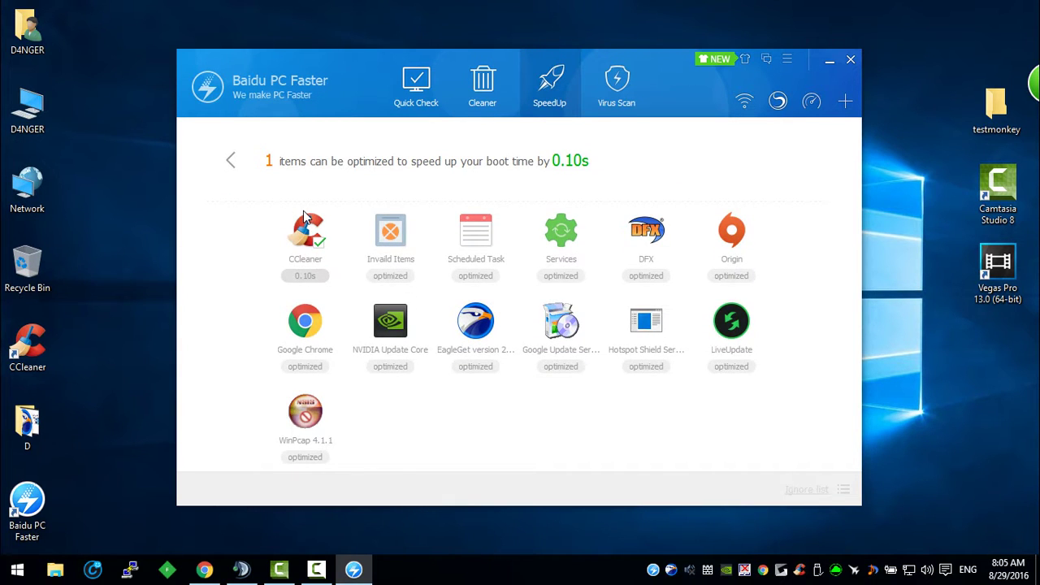
scroll(305, 218, down, 5)
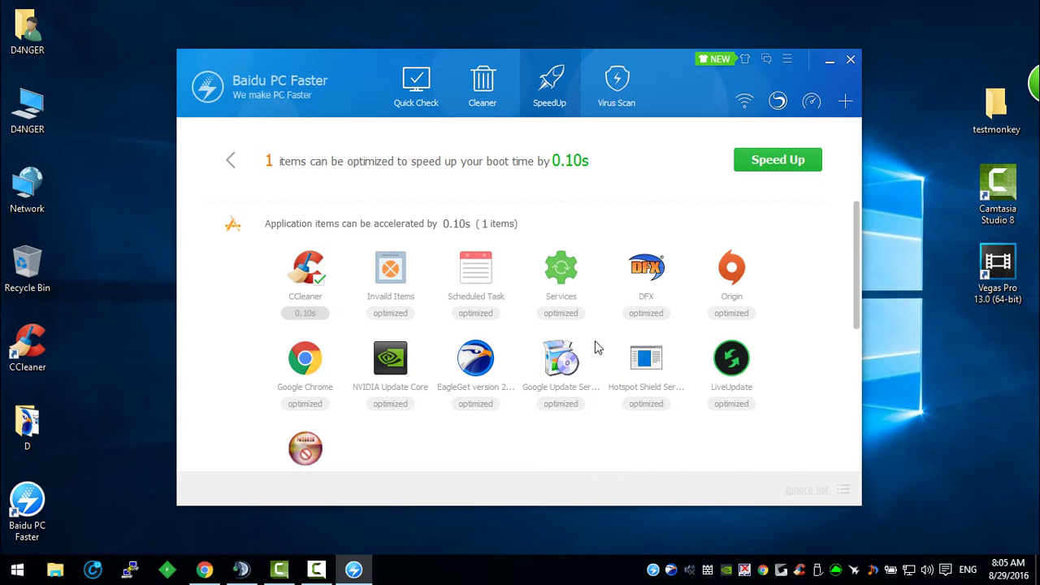
click(754, 163)
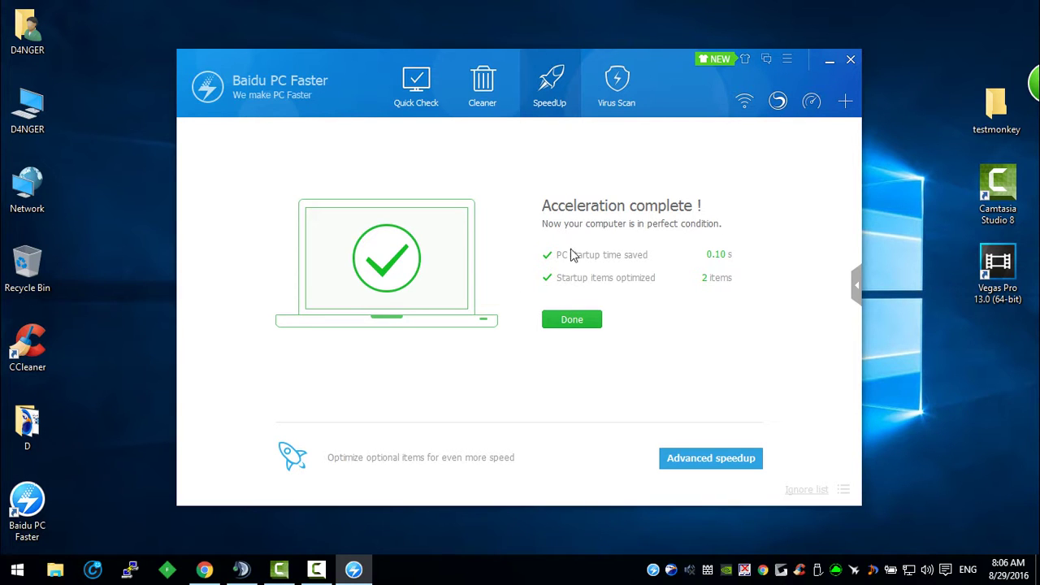
click(567, 320)
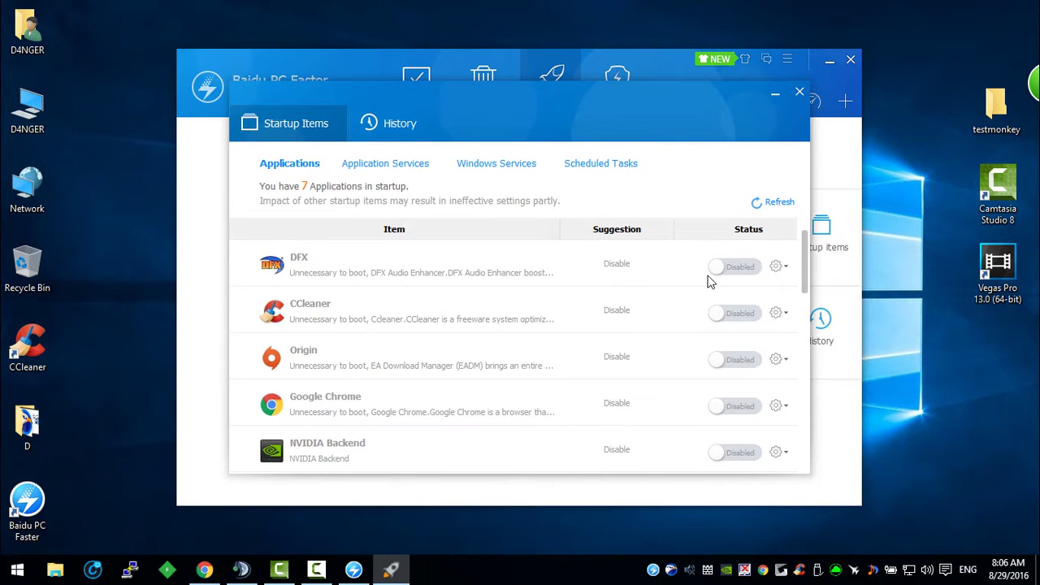
Enable DFX in the startup applications, disable it again, and show the application services list.
mouse_move(807, 259)
mouse_down()
mouse_move(805, 341)
mouse_move(792, 268)
mouse_up()
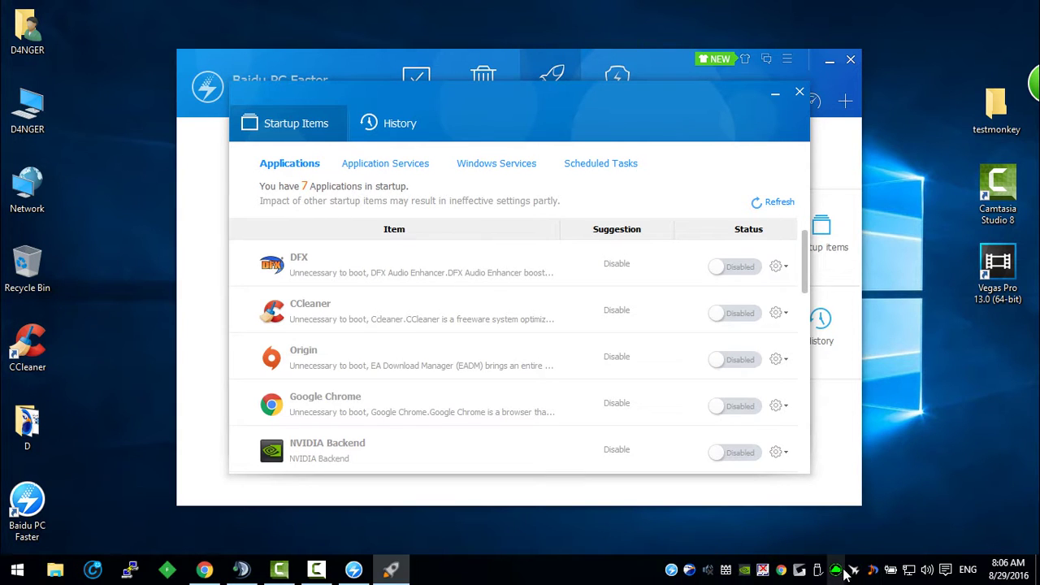
click(722, 269)
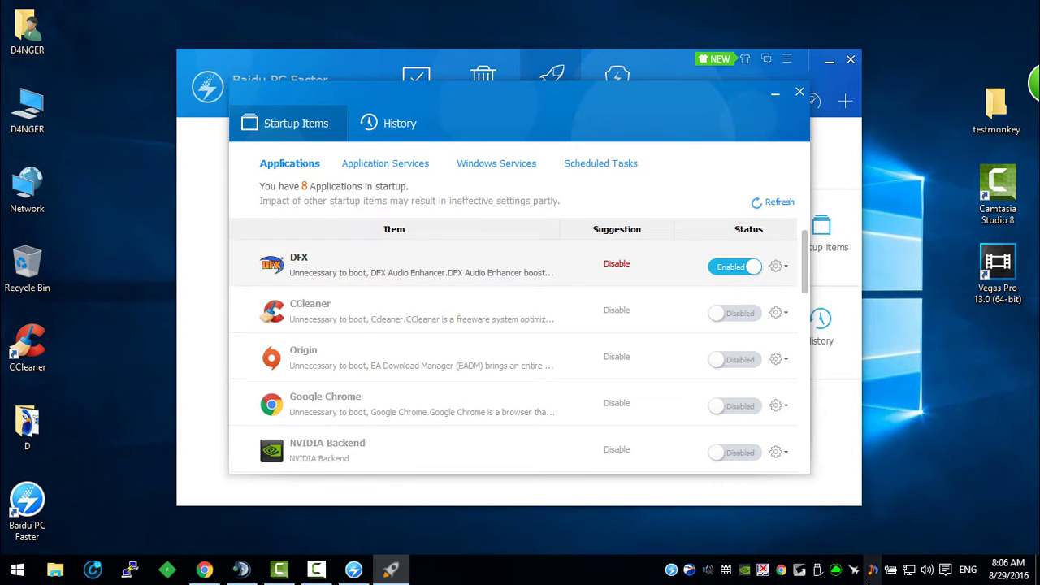
click(746, 273)
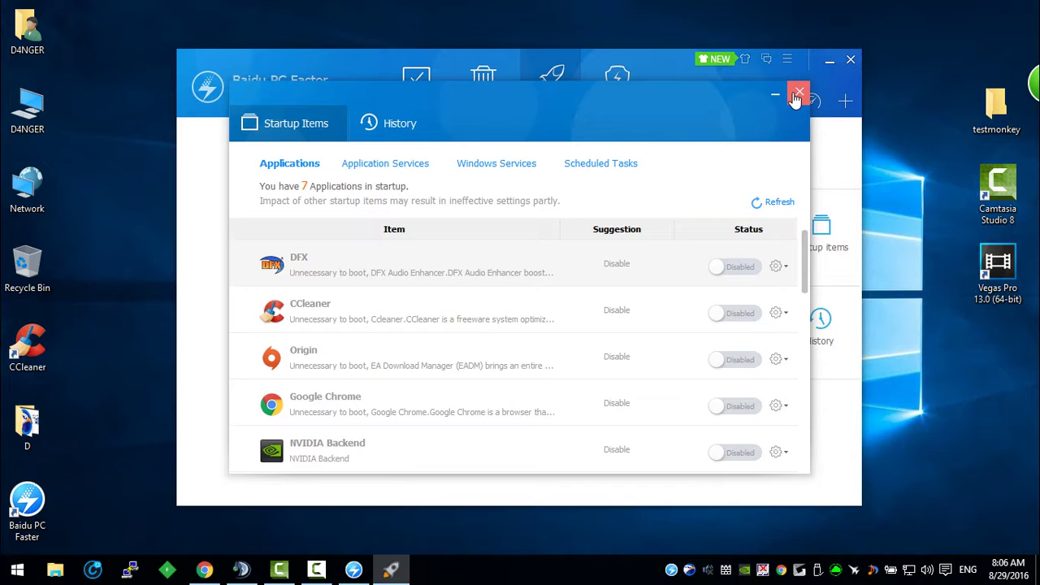
click(402, 169)
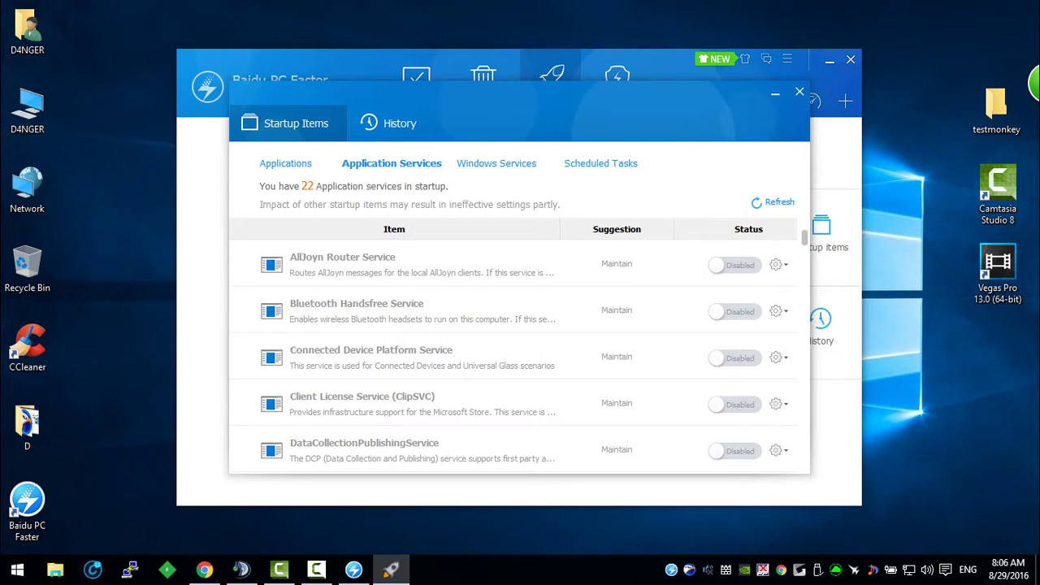
Open Task Manager, look through its app history, performance, startup and process lists, and close it.
right_click(499, 573)
click(537, 515)
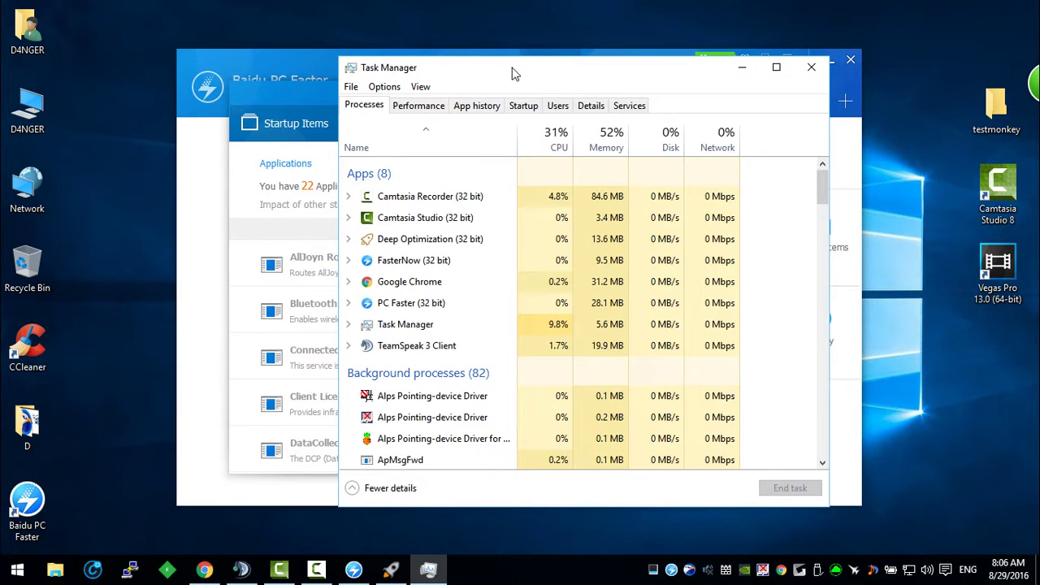
drag(512, 69, 652, 64)
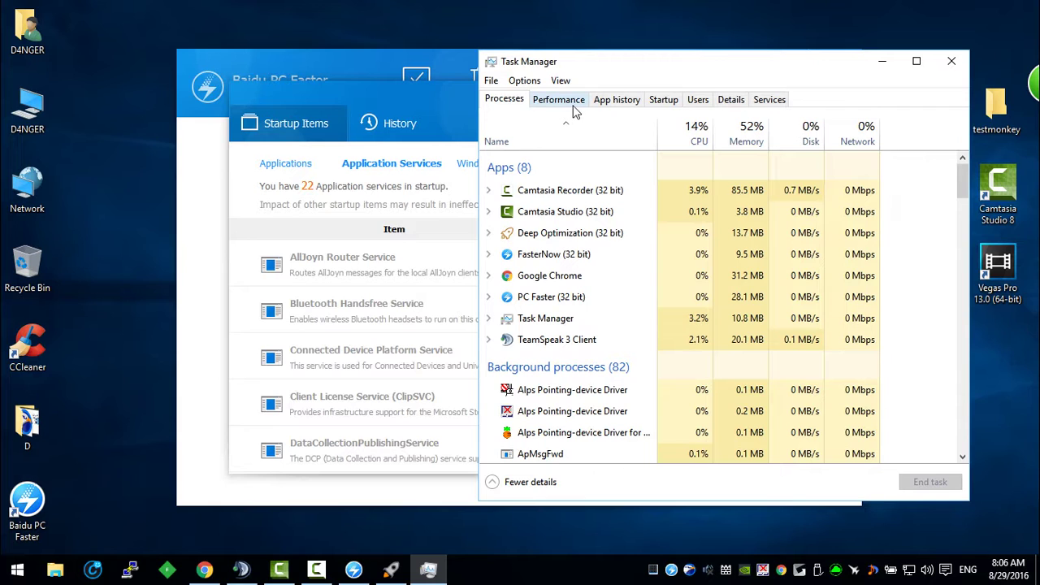
click(627, 103)
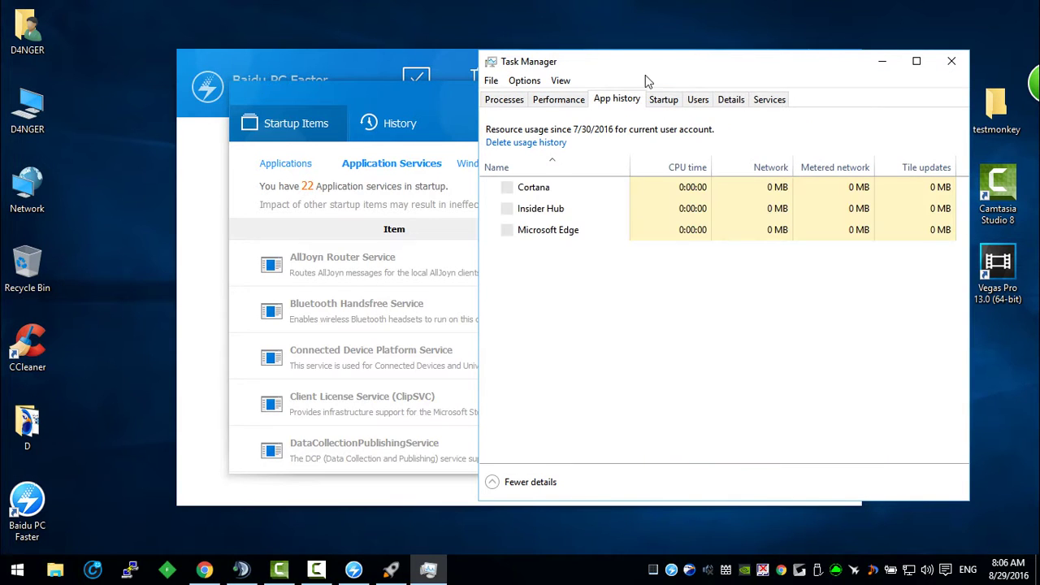
drag(670, 65, 891, 50)
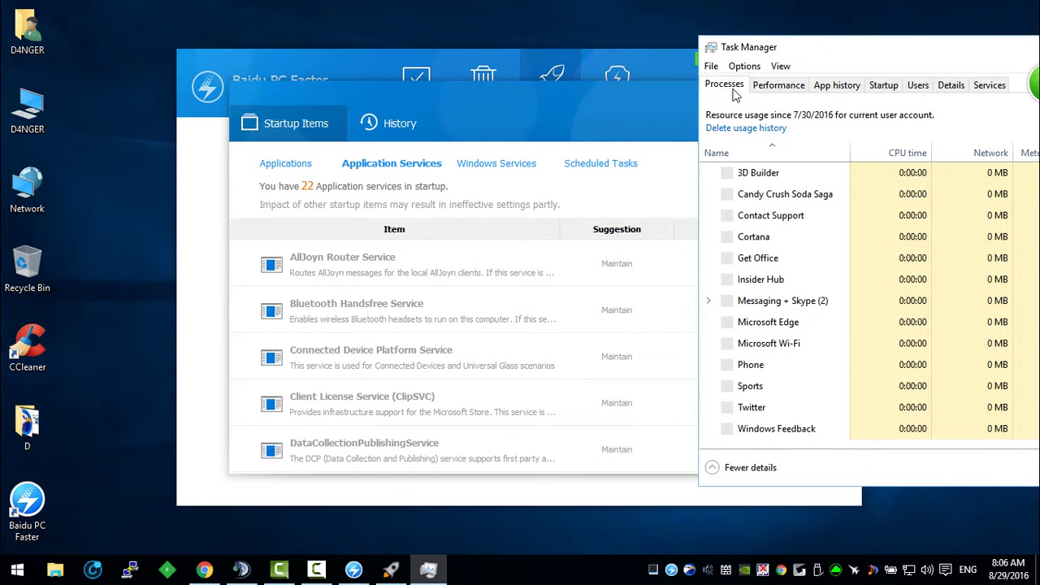
click(758, 87)
click(744, 91)
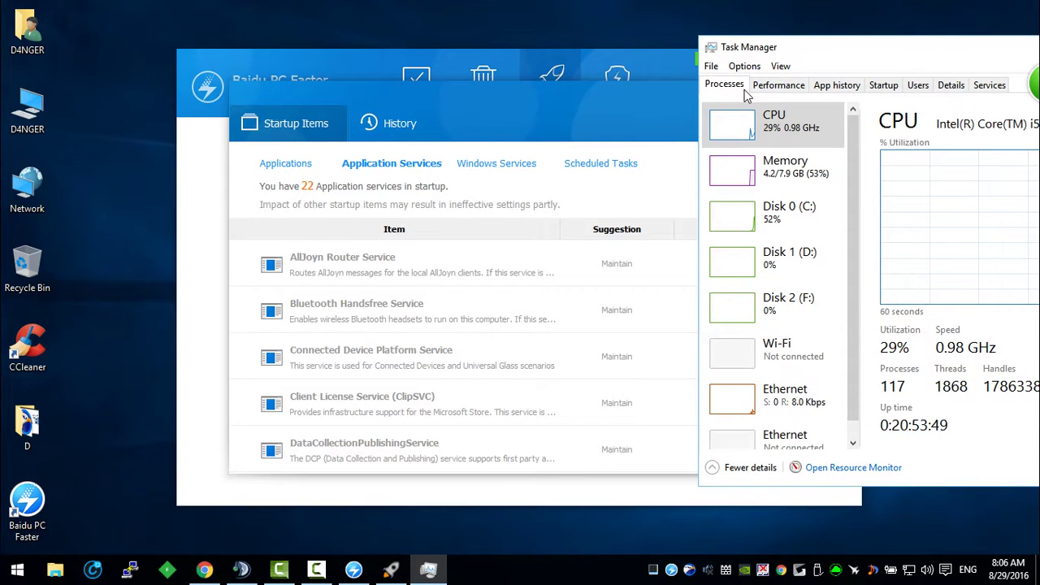
click(894, 86)
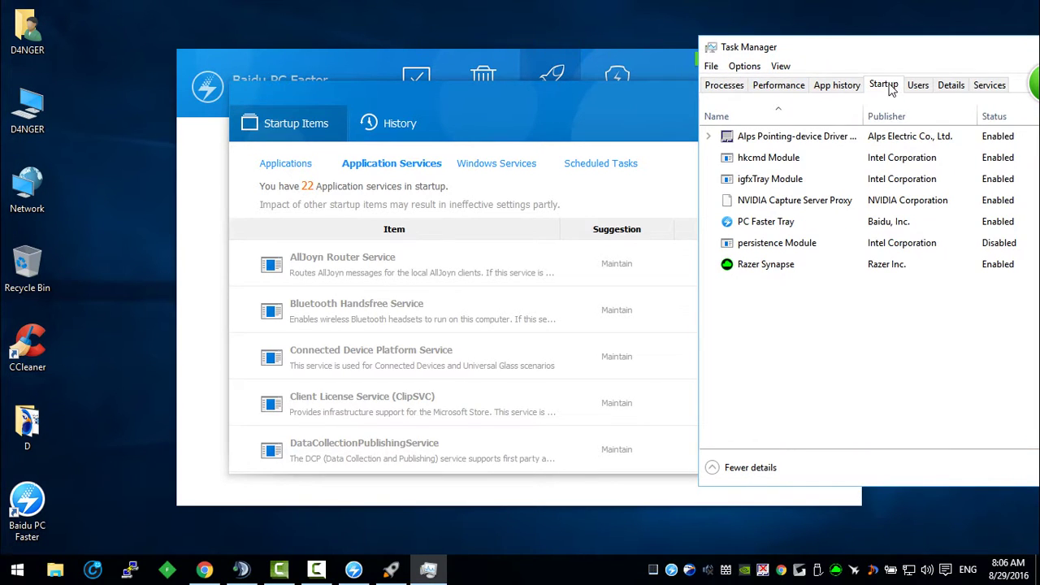
click(732, 90)
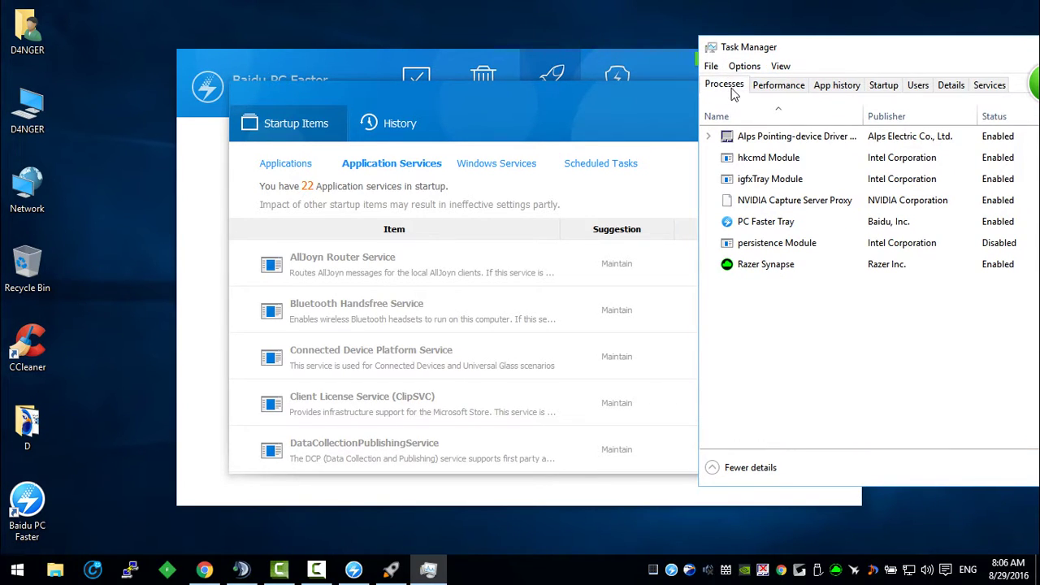
scroll(746, 301, down, 3)
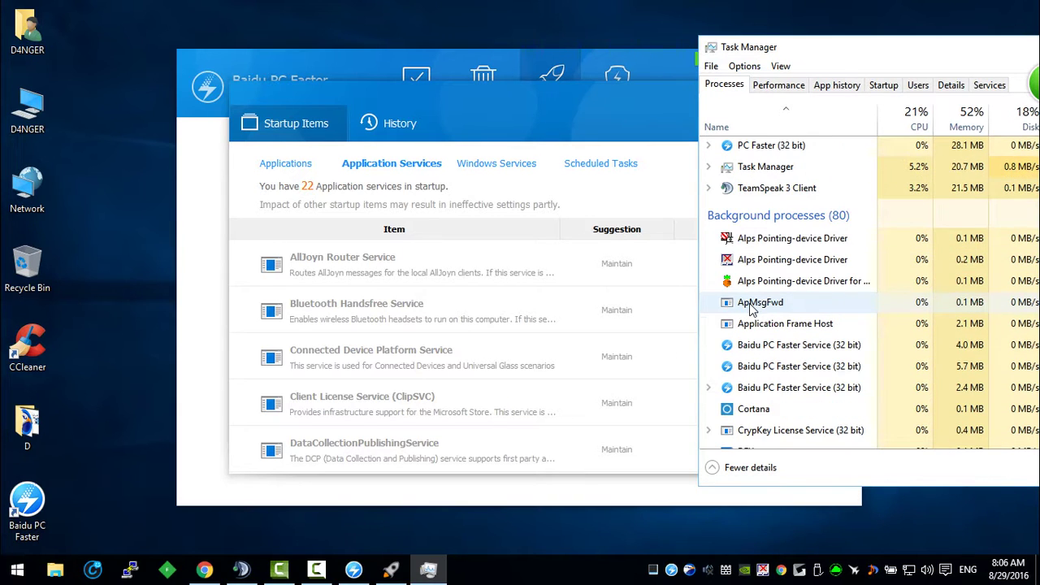
drag(933, 65, 634, 71)
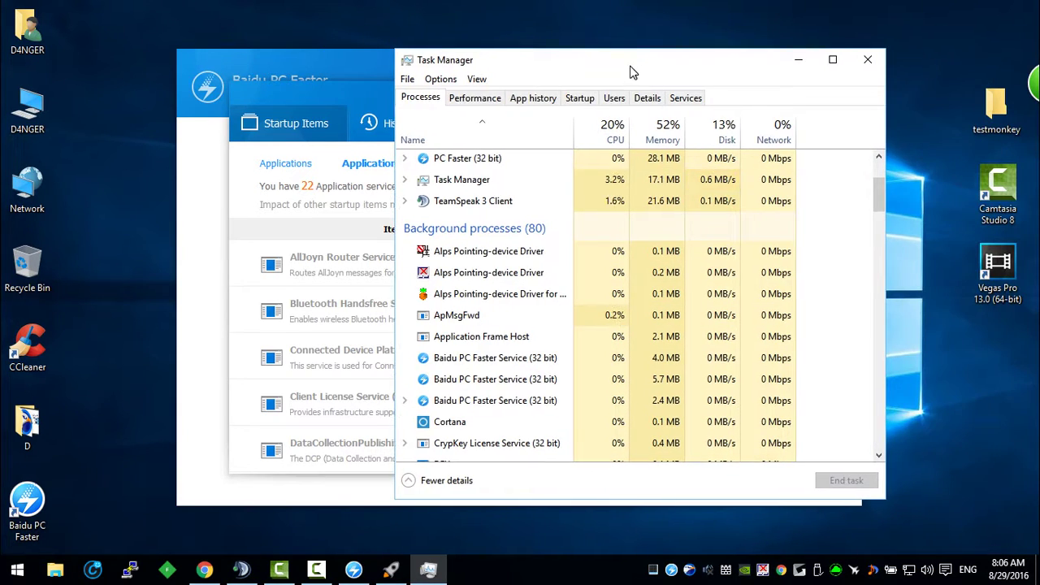
click(868, 61)
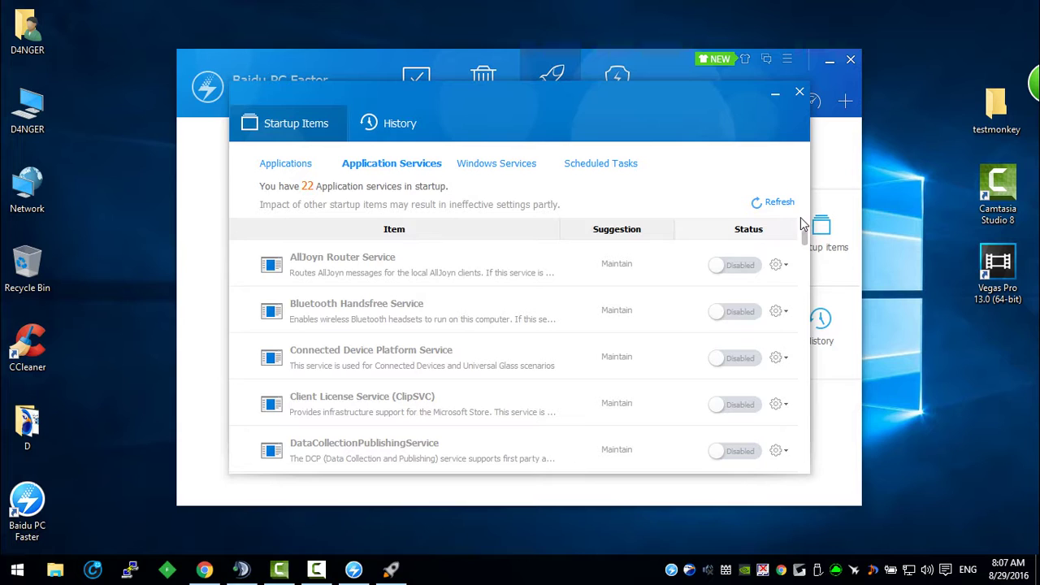
Close the startup items window and open FasterNow from the list of additional tools.
click(800, 92)
click(846, 101)
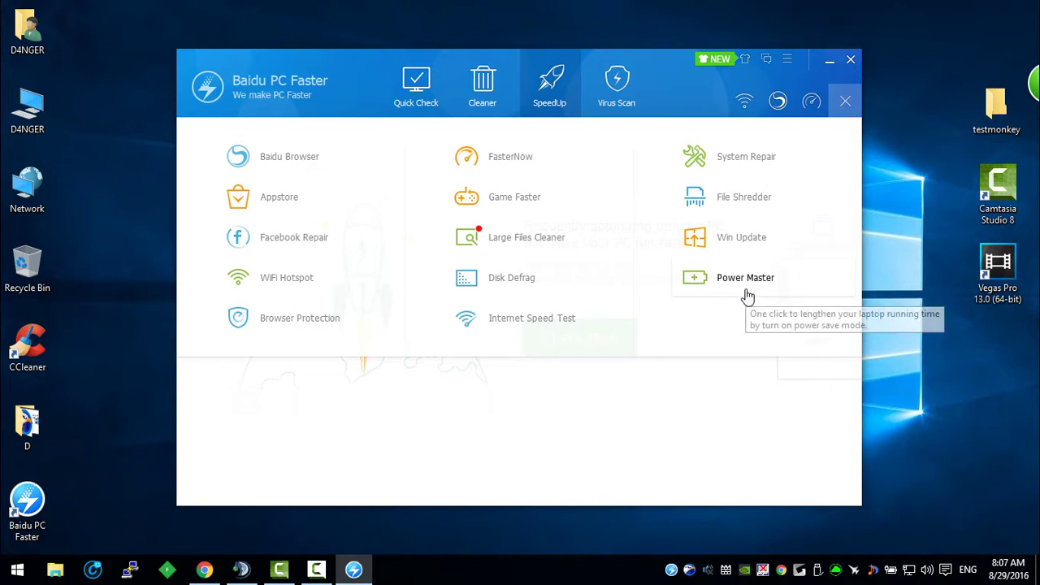
click(497, 169)
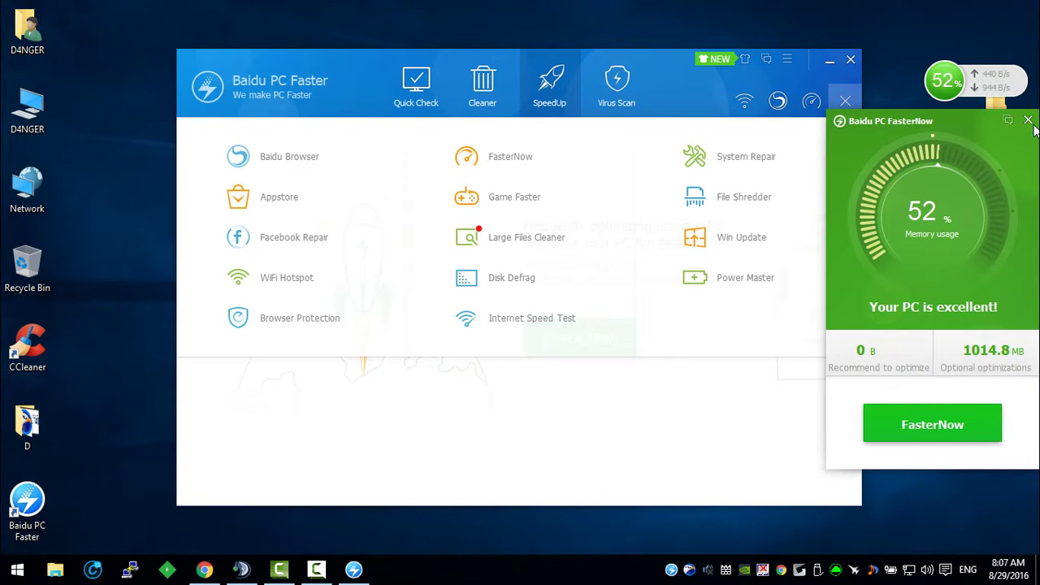
Open Game Faster, browse its Hot Games list, and return to the Play section.
click(531, 208)
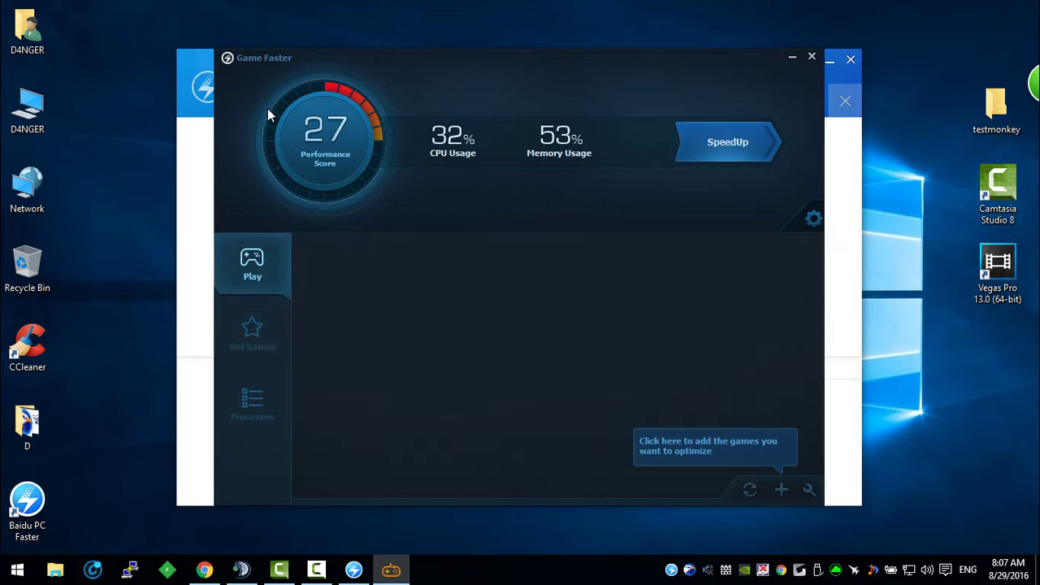
click(263, 326)
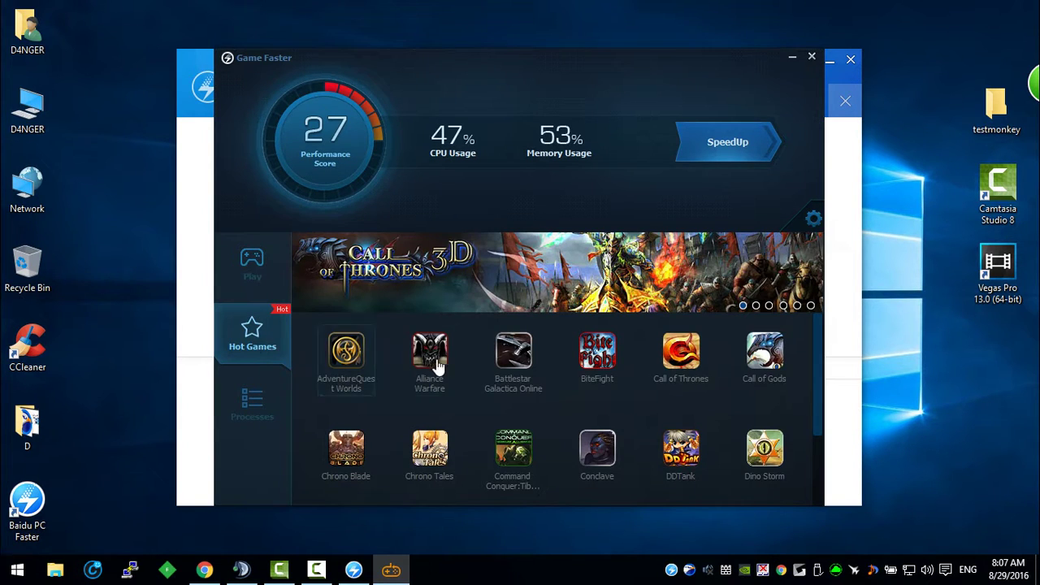
scroll(438, 365, down, 2)
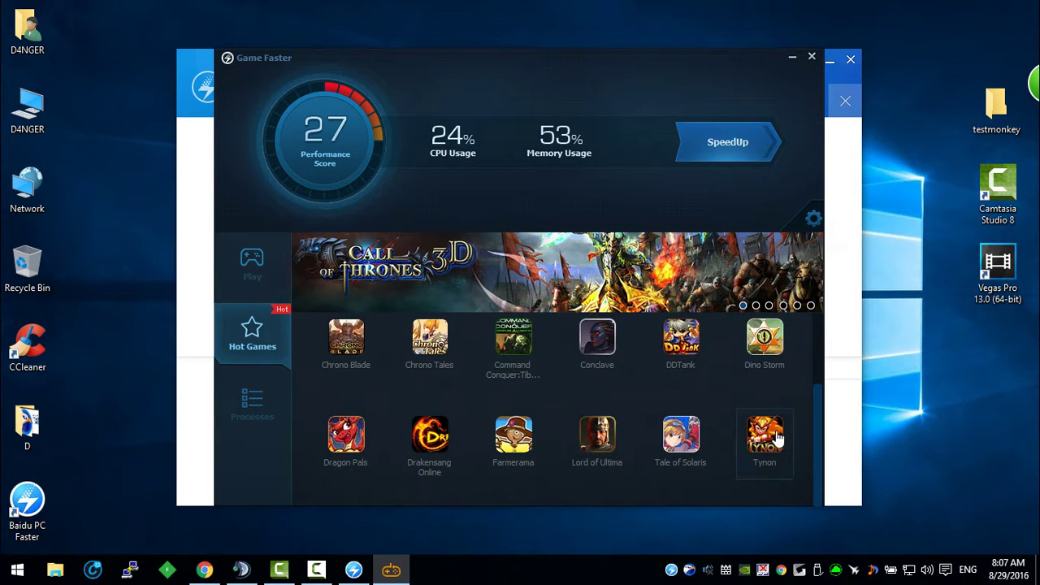
scroll(780, 443, up, 2)
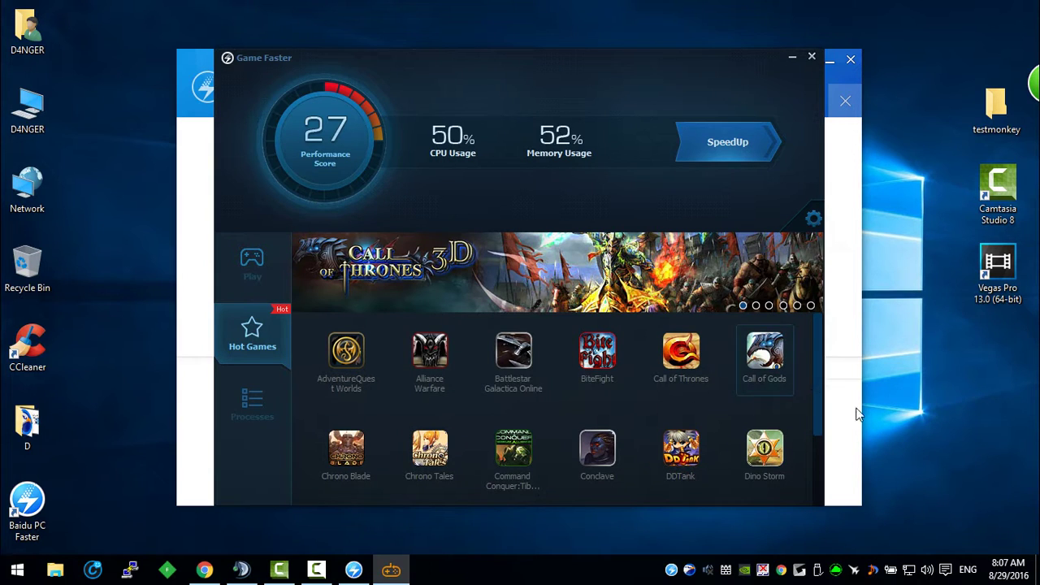
click(255, 278)
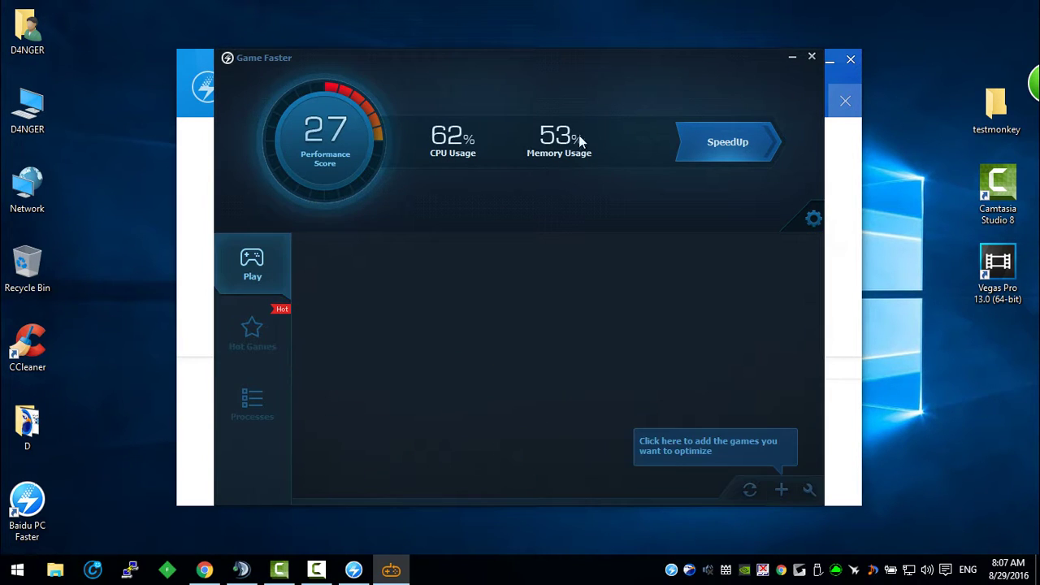
Add bf4.exe from the Battlefield 4 folder to the Game Faster games list.
click(781, 491)
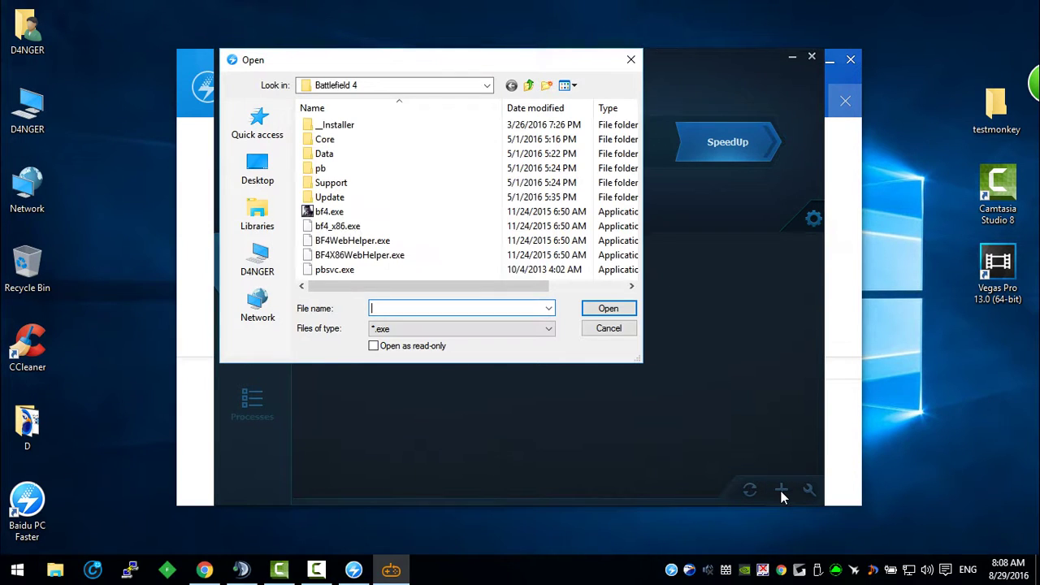
drag(415, 64, 568, 165)
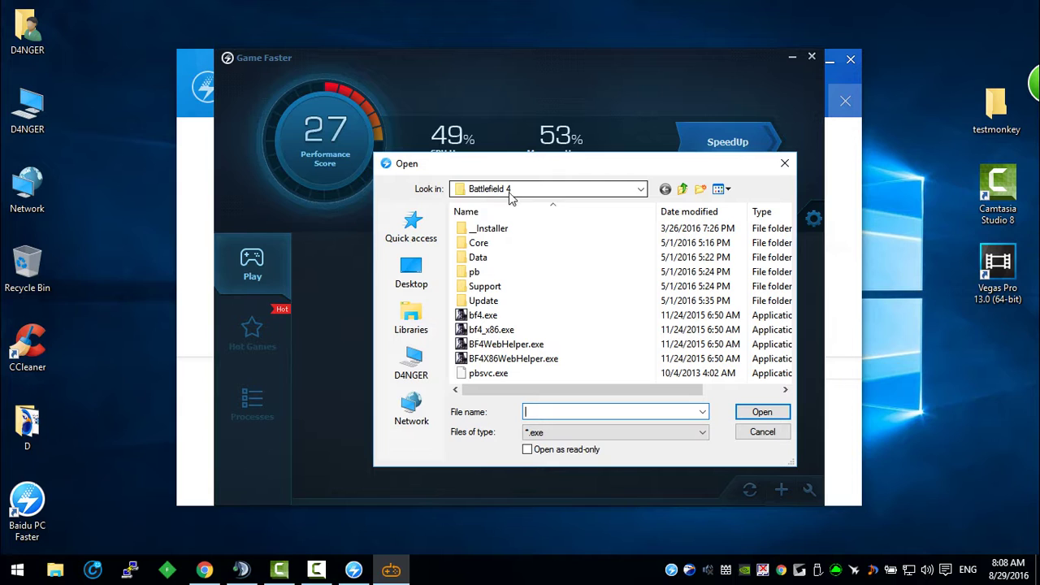
double_click(482, 317)
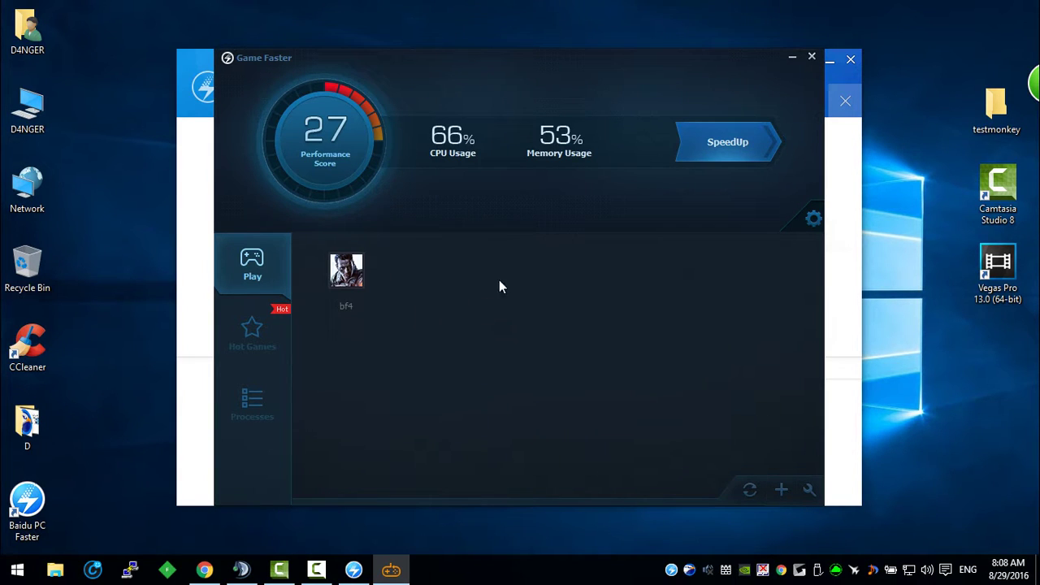
Run the Game Faster SpeedUp optimization and launch bf4 from the Play section.
click(734, 146)
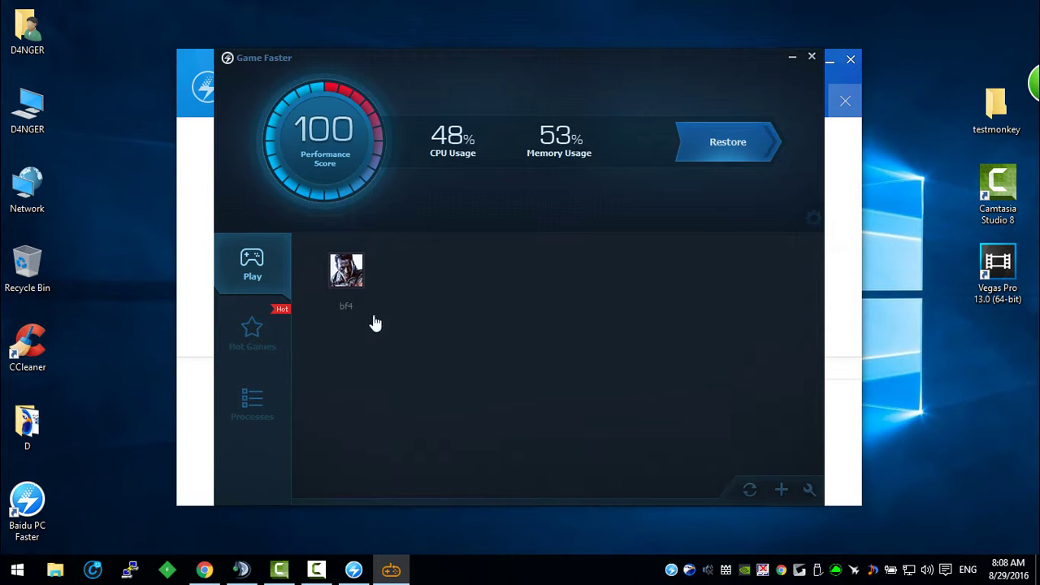
click(349, 280)
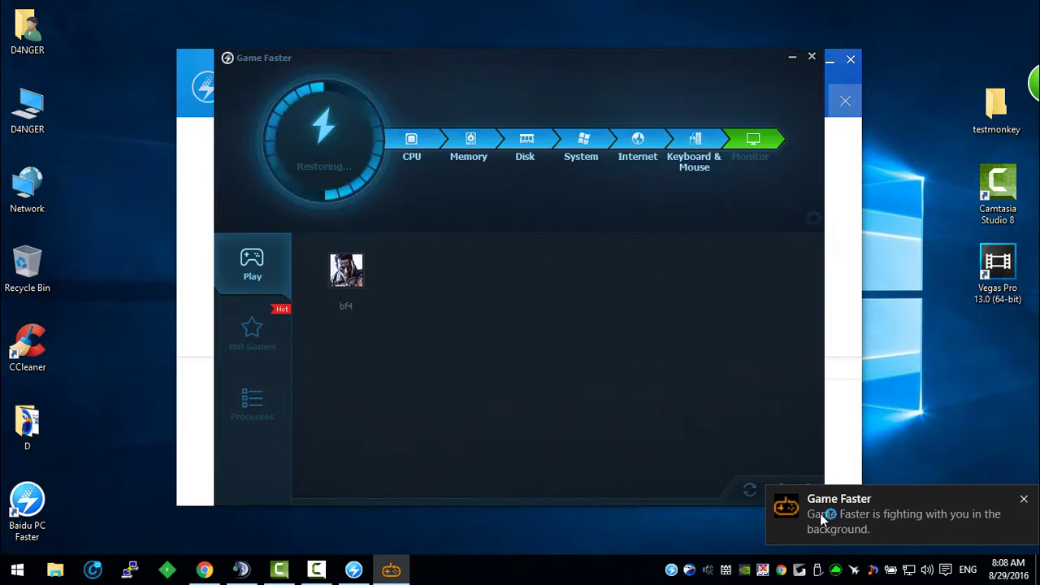
mouse_move(205, 573)
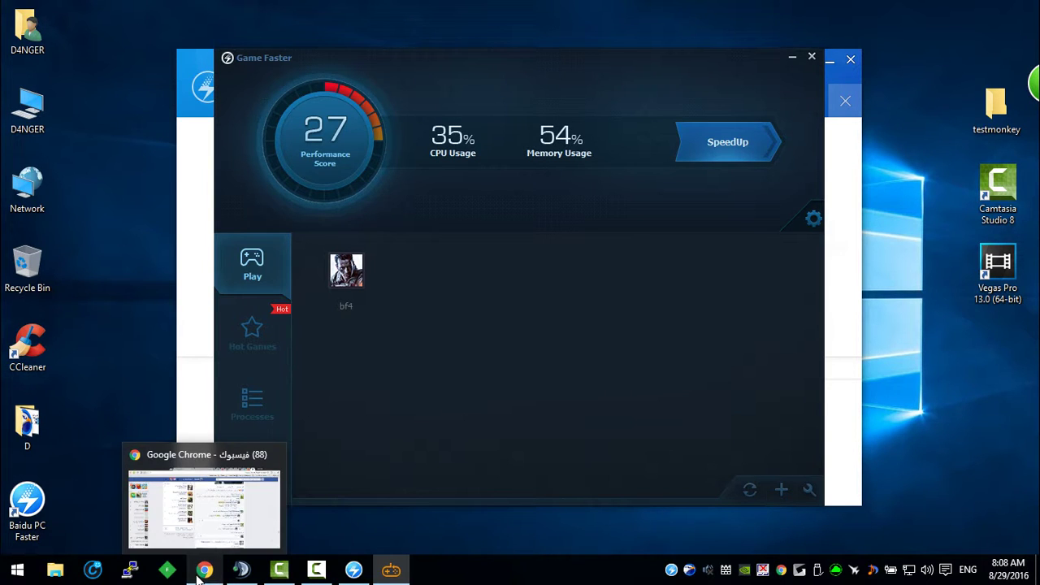
Open Baidu WiFi Hotspot, close it again, and minimize the open Baidu windows to clear the desktop.
click(339, 302)
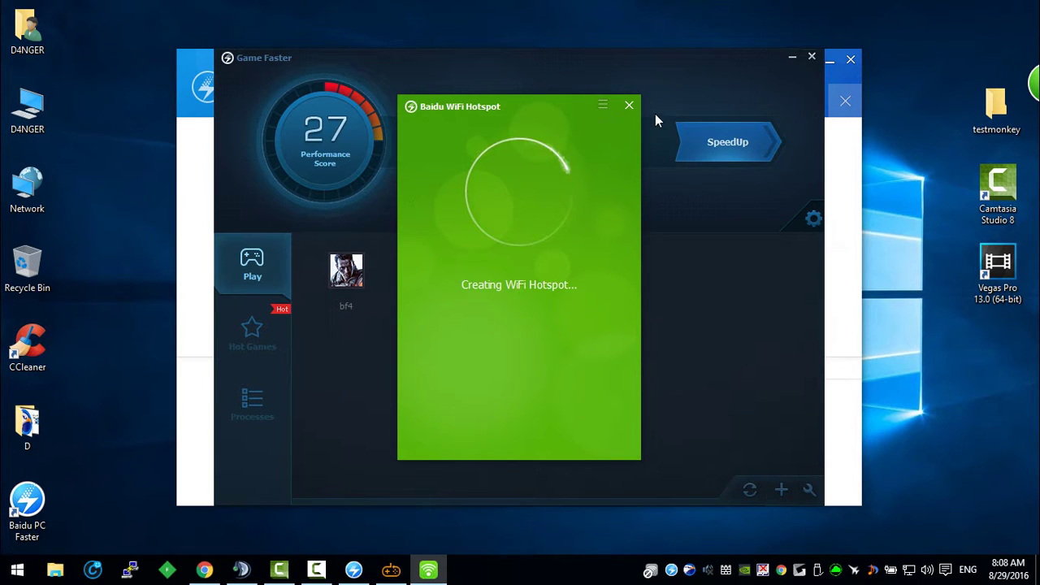
click(627, 106)
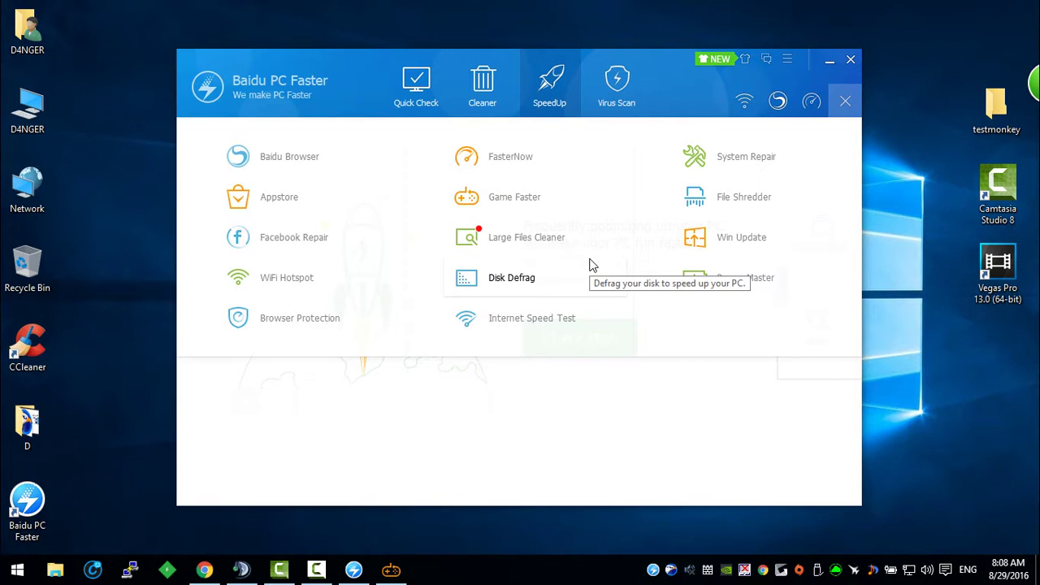
click(841, 61)
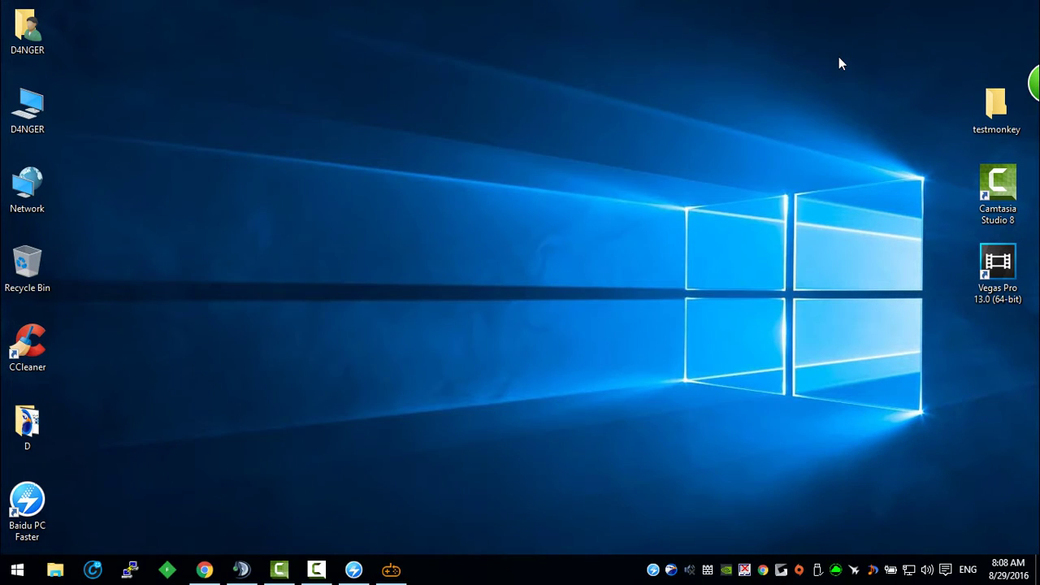
Switch to Origin and back to Game Faster, and launch Battlefield 4 with Baidu PC Faster minimized.
mouse_move(318, 574)
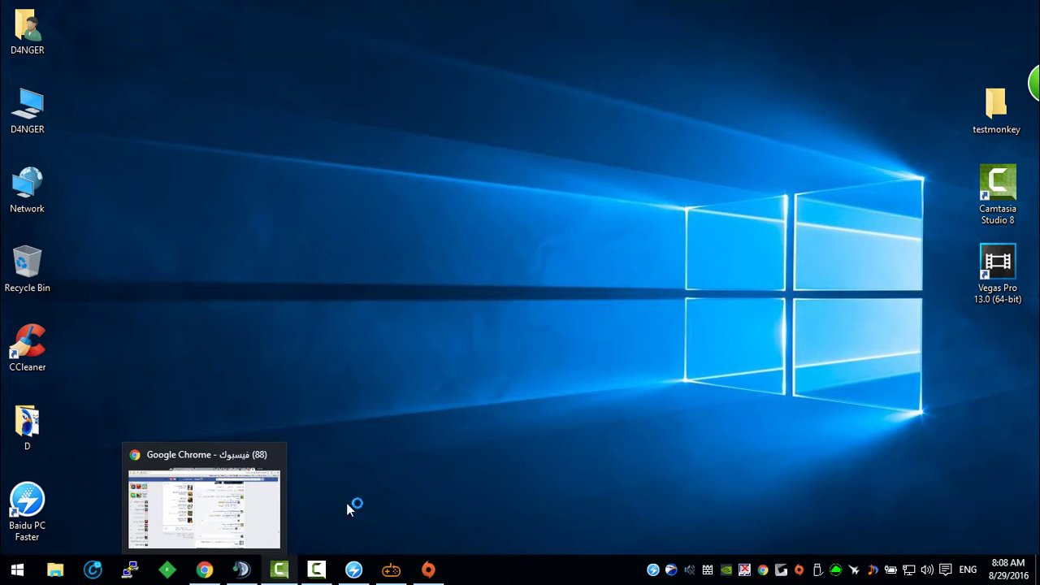
click(430, 565)
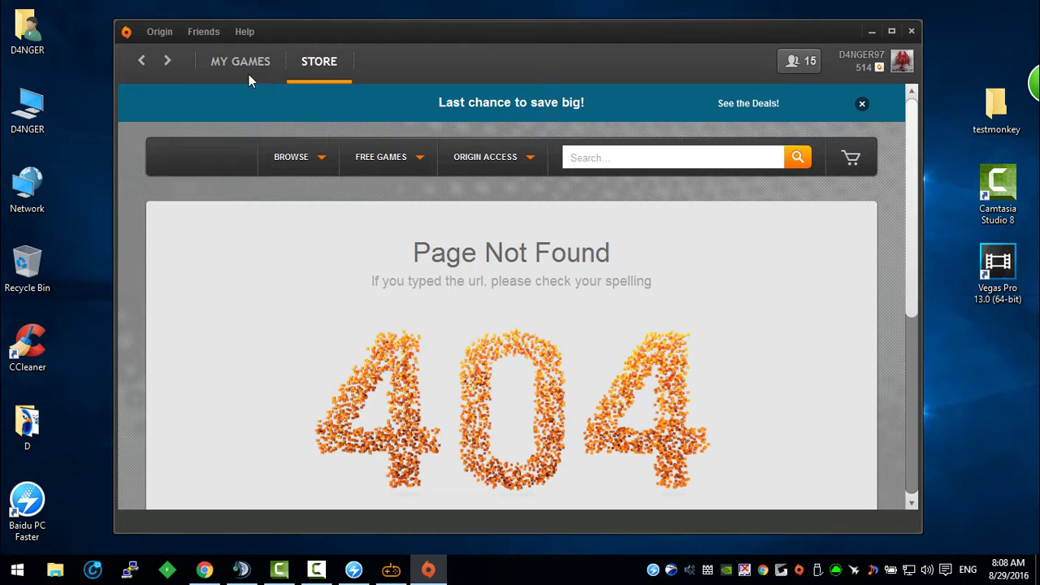
click(354, 569)
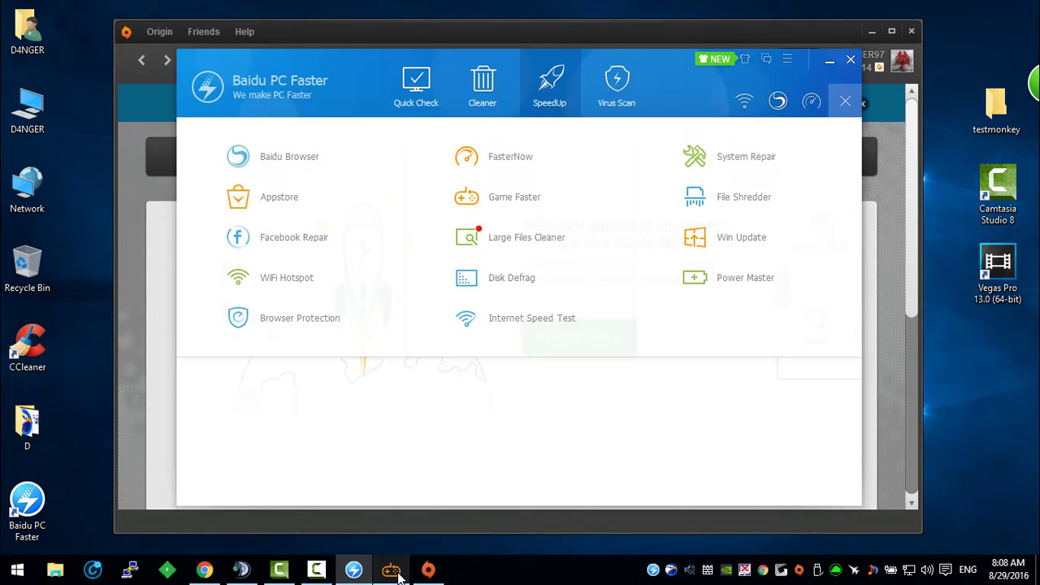
click(391, 569)
click(830, 60)
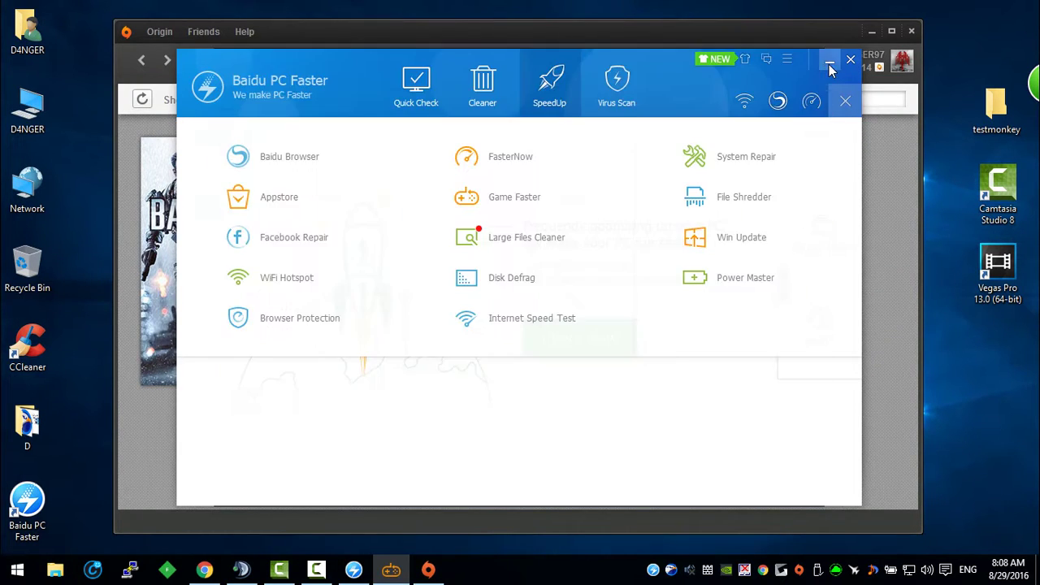
click(361, 281)
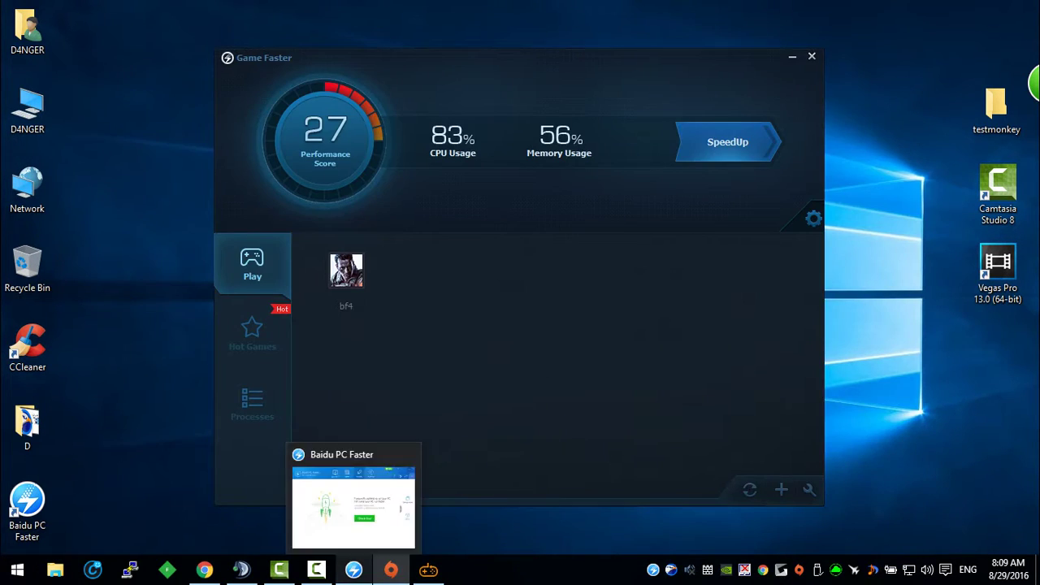
In Chrome, move the loading Battlelog tab past the Google Çeviri and Top 10 2D Intro Template tabs, and close the Top 10 tab.
mouse_move(213, 574)
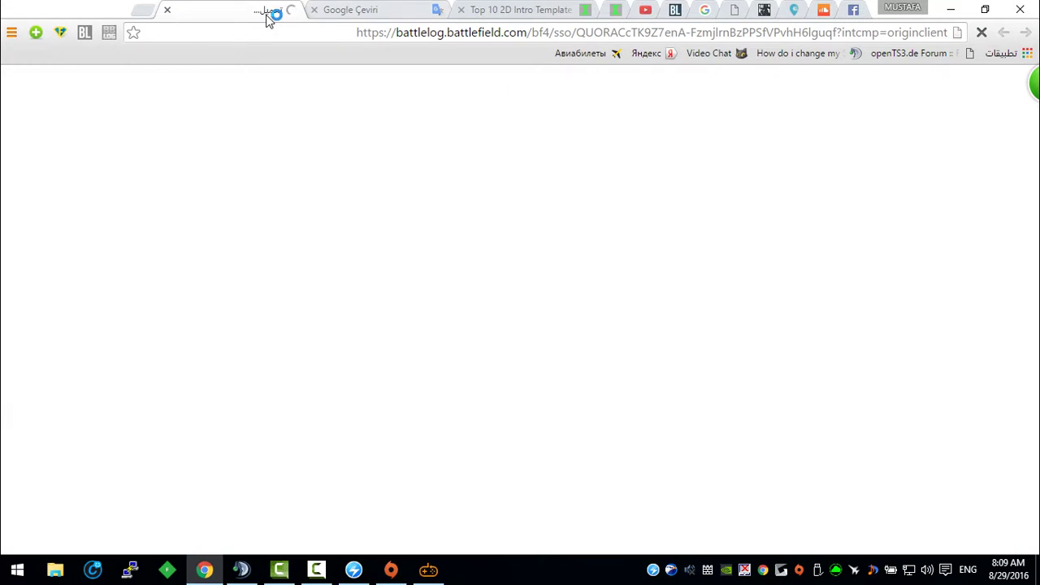
drag(272, 16, 585, 12)
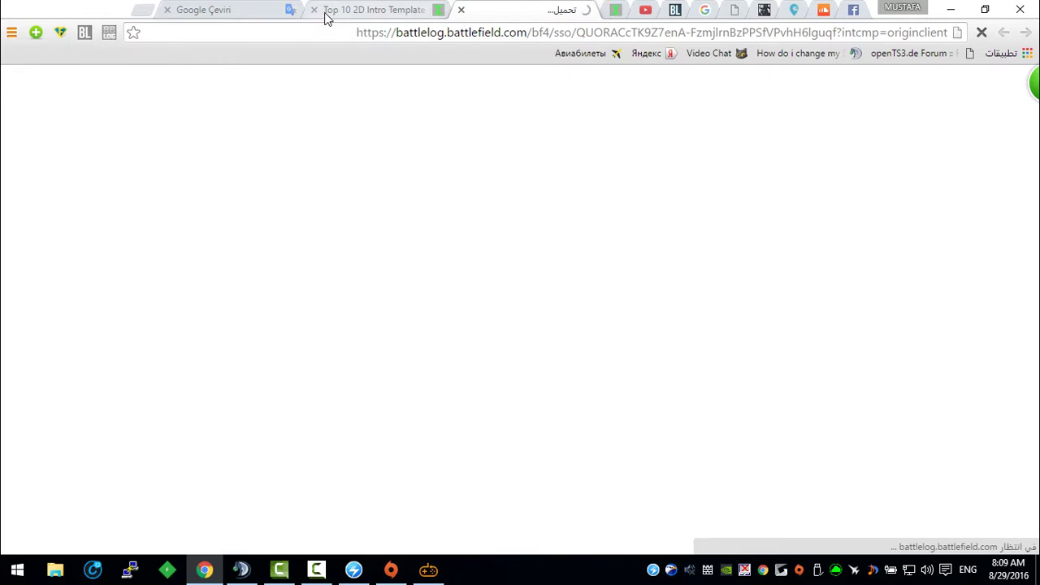
click(315, 11)
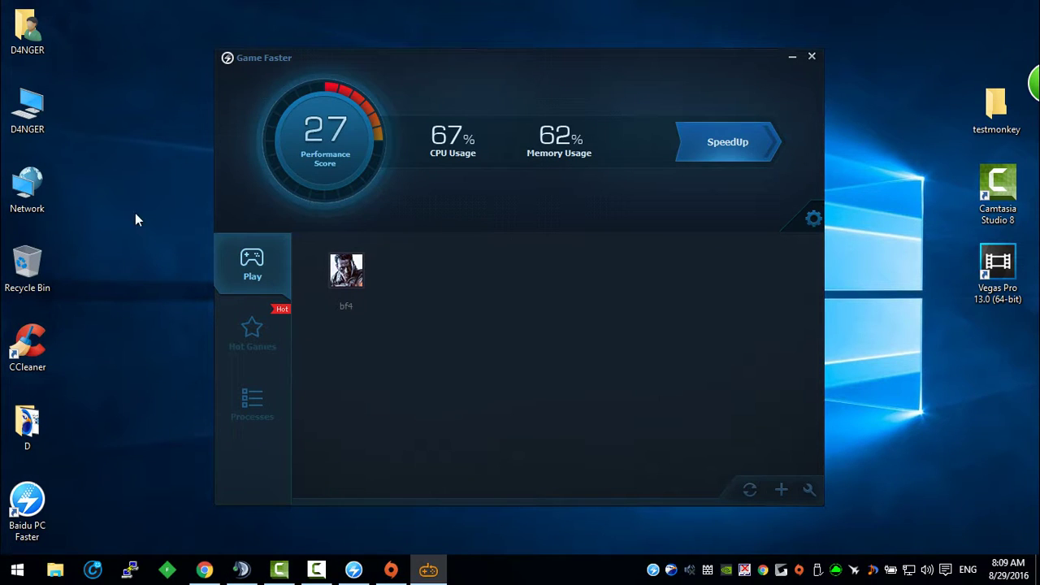
Refresh the Windows desktop three times.
right_click(129, 65)
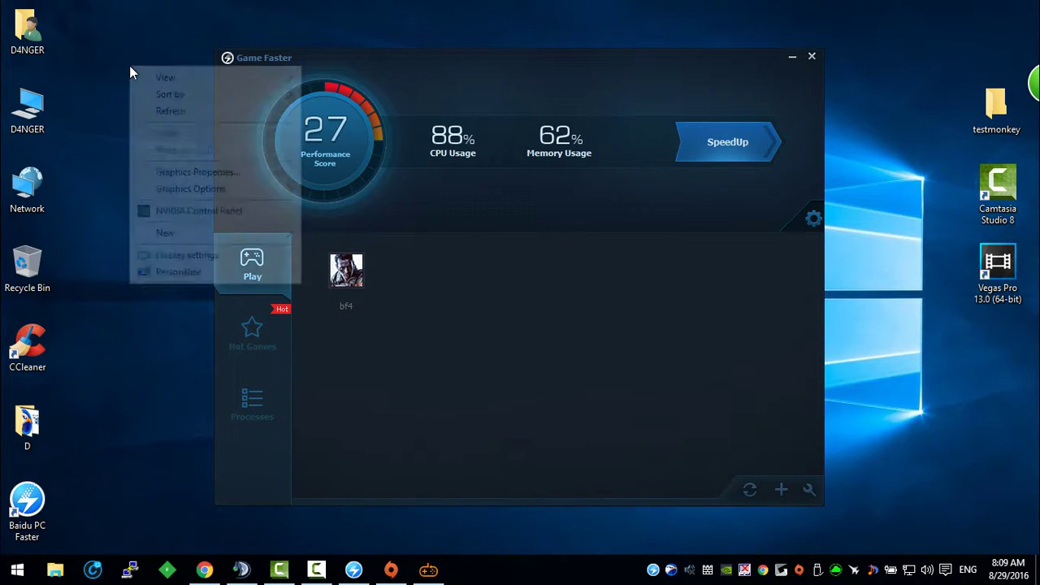
click(148, 111)
right_click(71, 72)
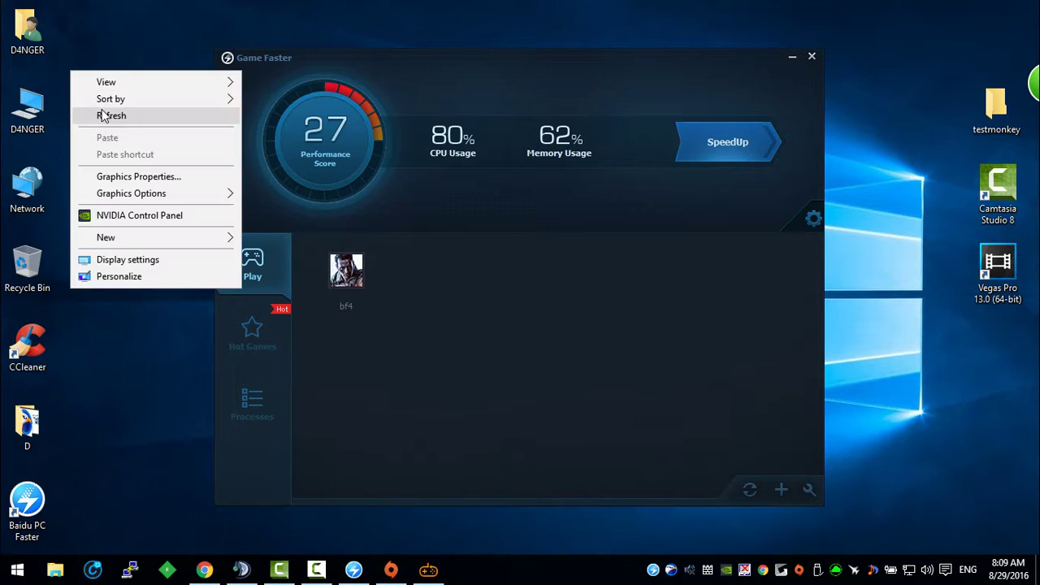
click(110, 112)
right_click(87, 56)
click(106, 88)
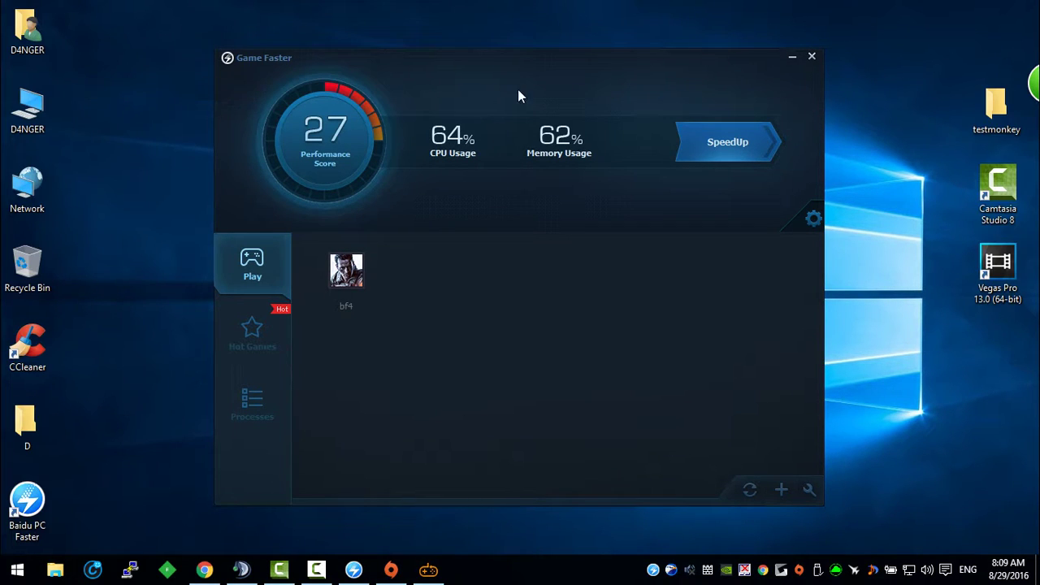
Move the Game Faster window slightly upward and refresh the desktop once more.
click(572, 74)
drag(582, 59, 587, 43)
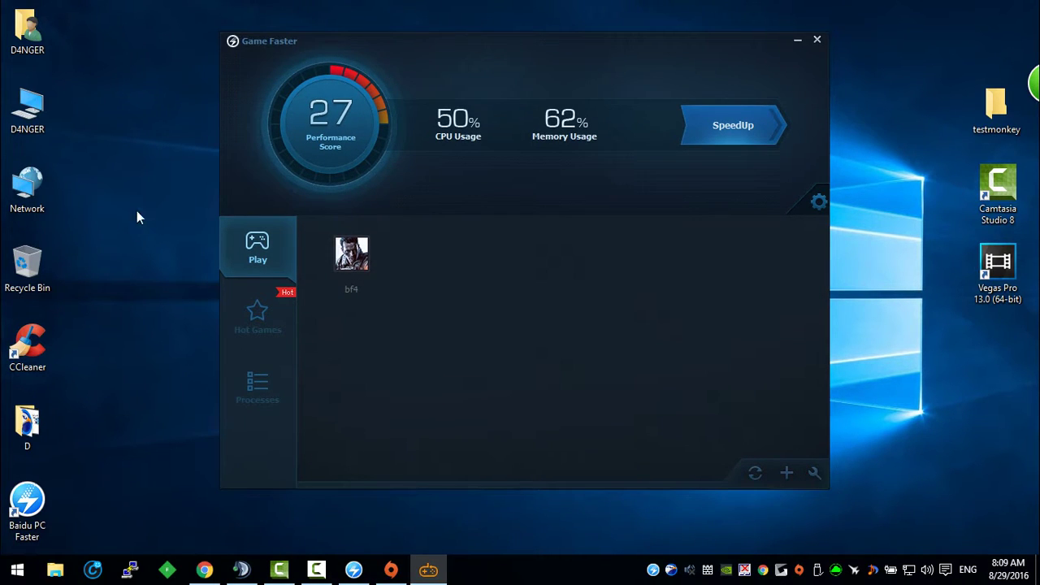
right_click(106, 111)
click(127, 160)
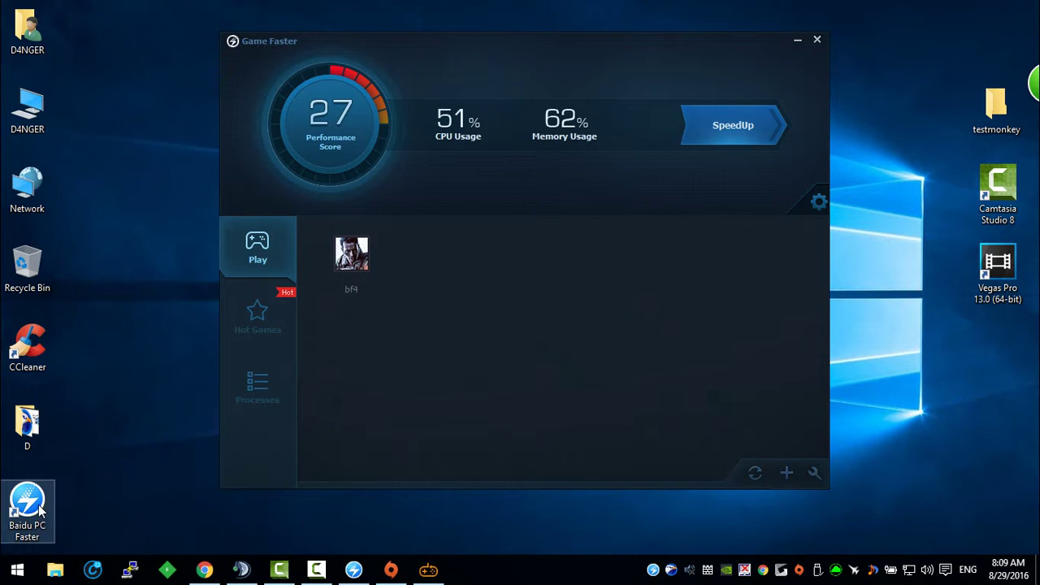